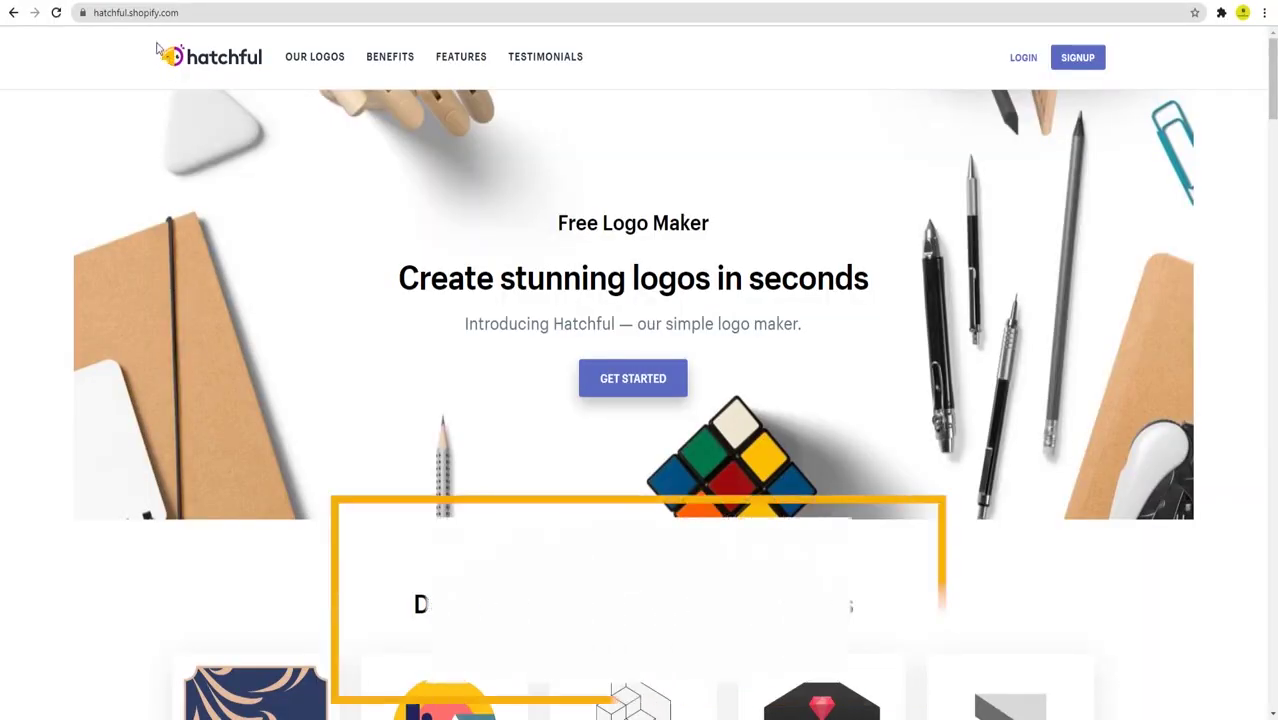
Step: Highlight the site address and the 'Create stunning logos' headline, then browse the landing page
click(186, 13)
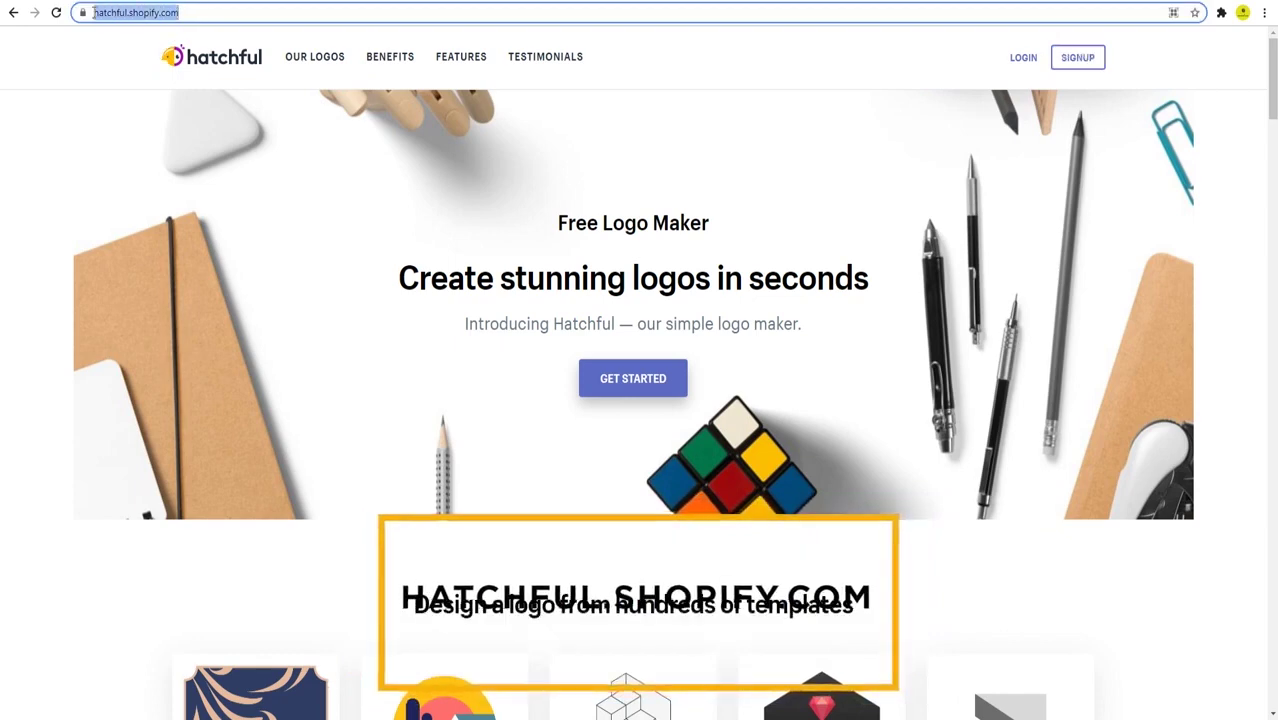
click(120, 60)
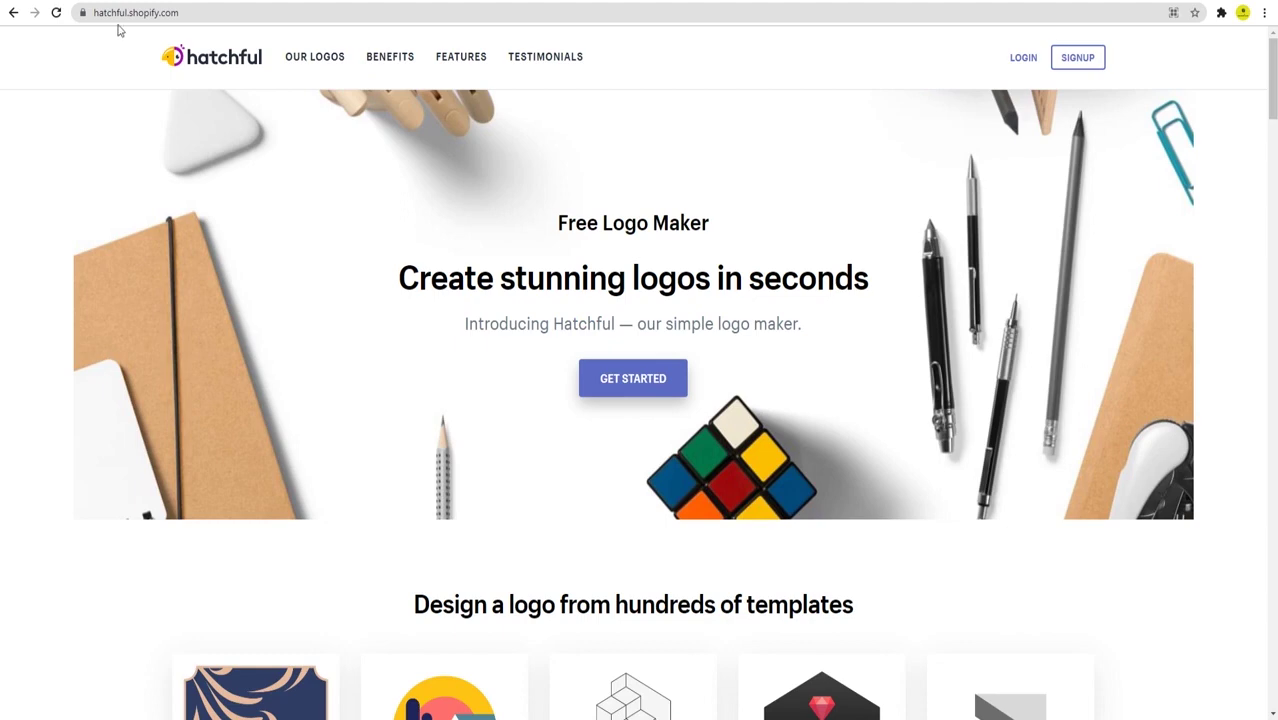
drag(391, 283, 815, 311)
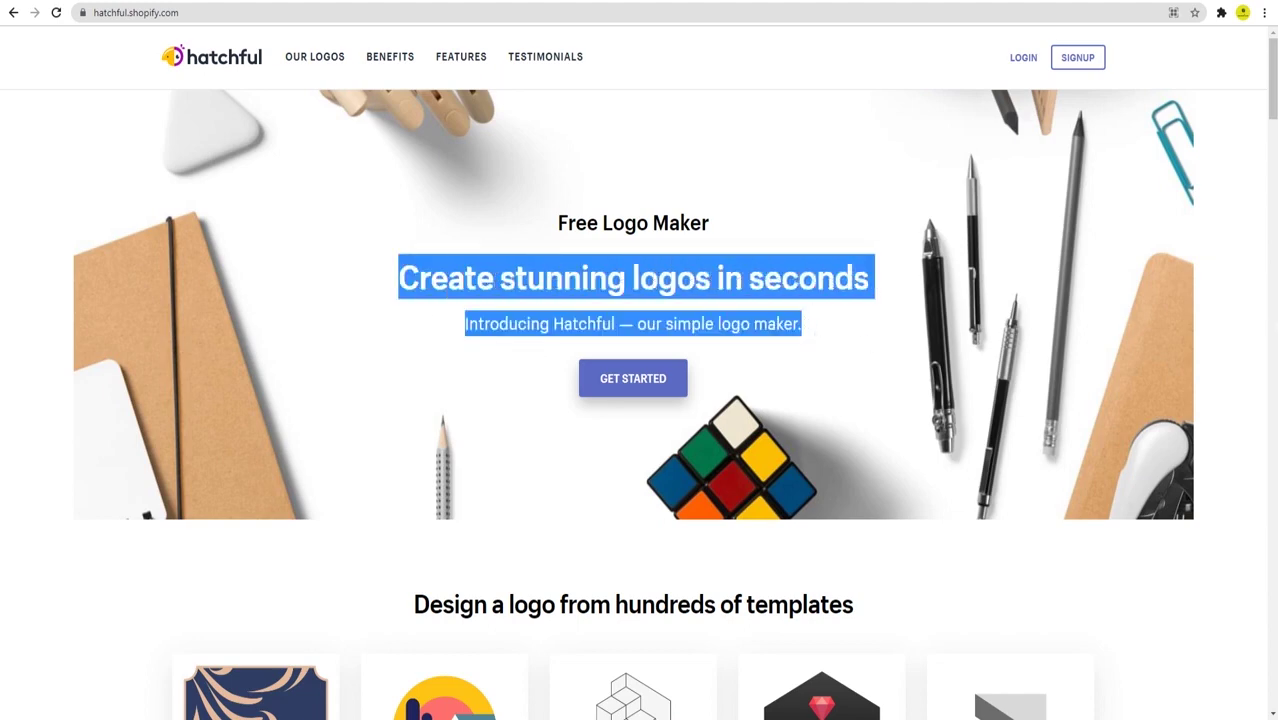
click(1245, 285)
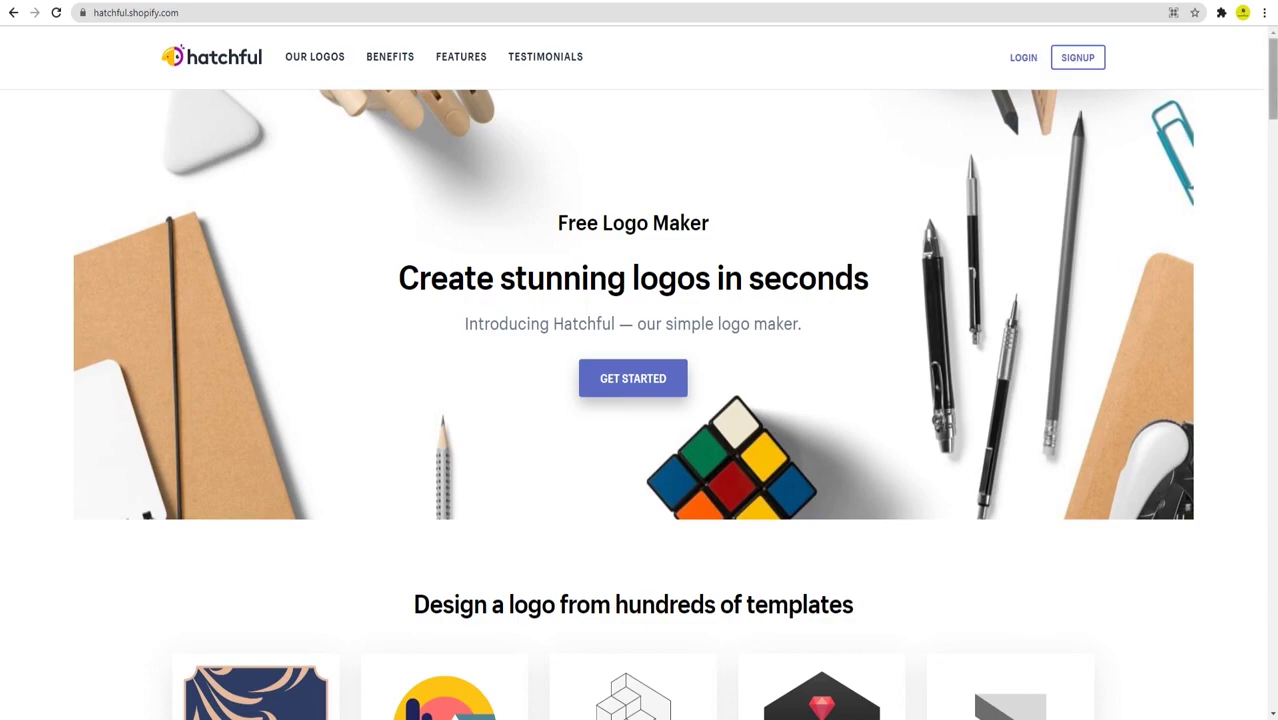
scroll(639, 372, down, 15)
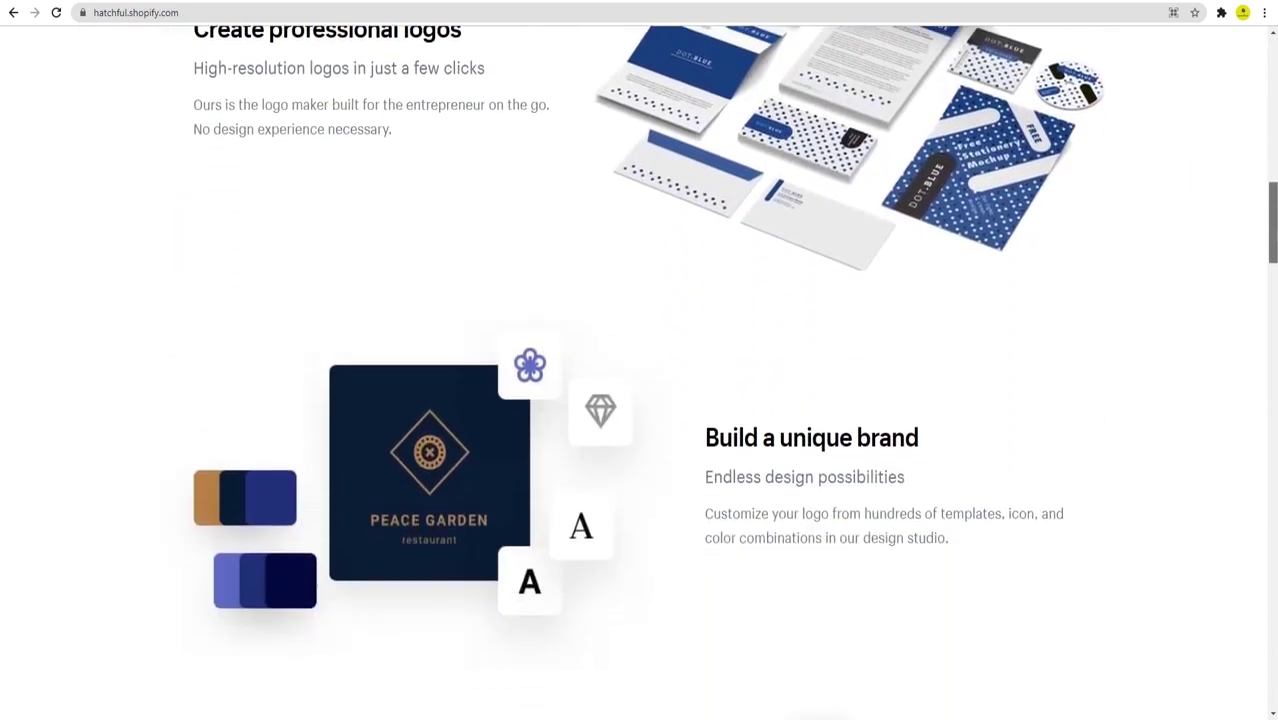
scroll(639, 372, down, 5)
scroll(639, 372, up, 11)
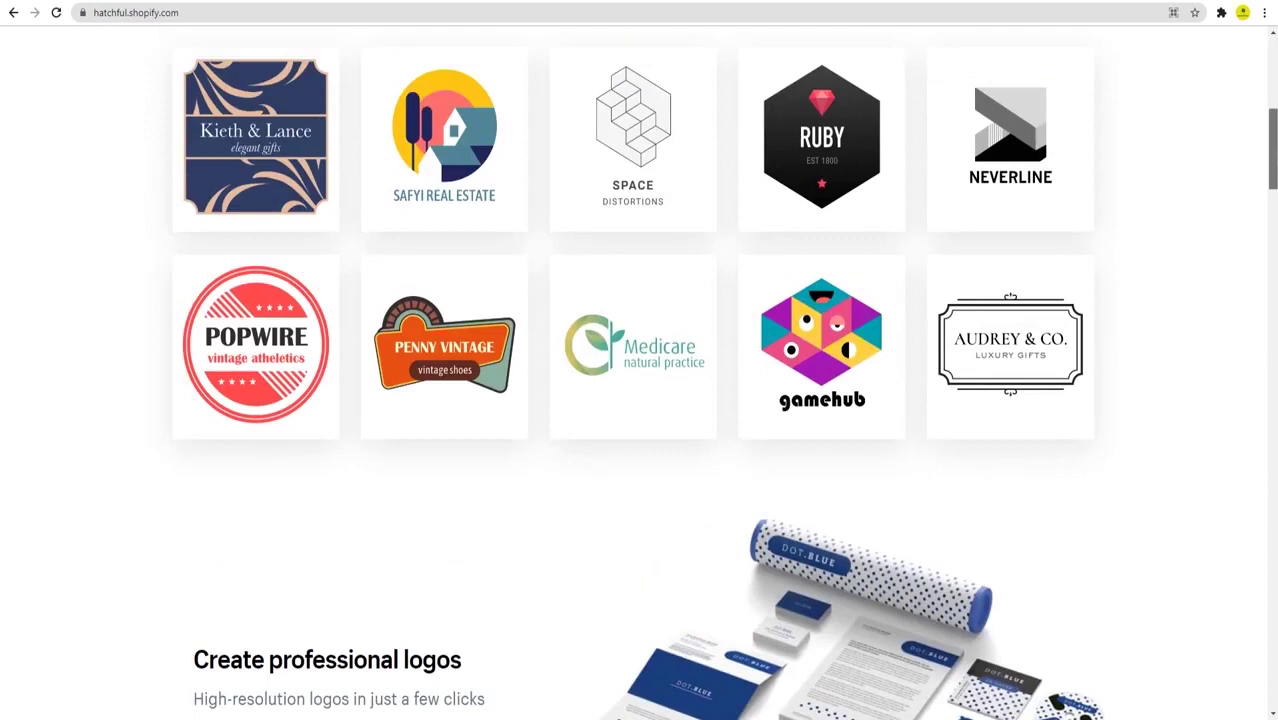
scroll(639, 372, up, 8)
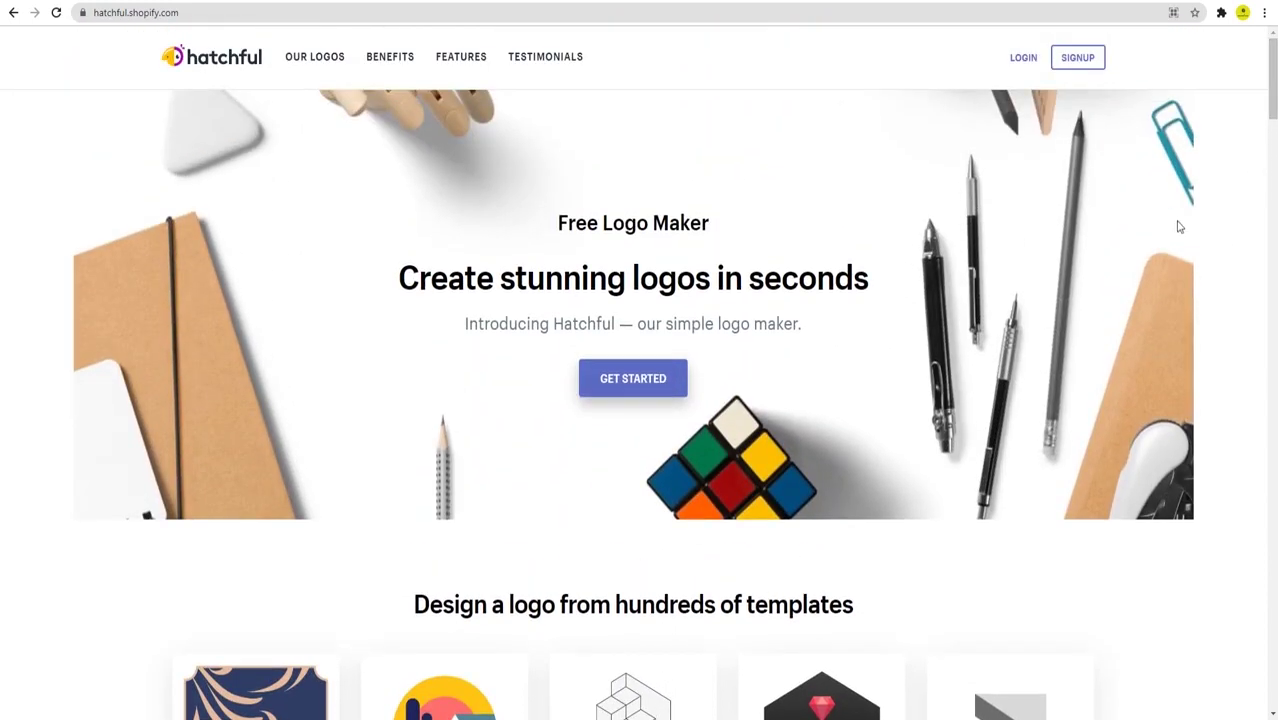
Step: Start a new logo and browse the business space categories from Fashion through Pets
click(622, 378)
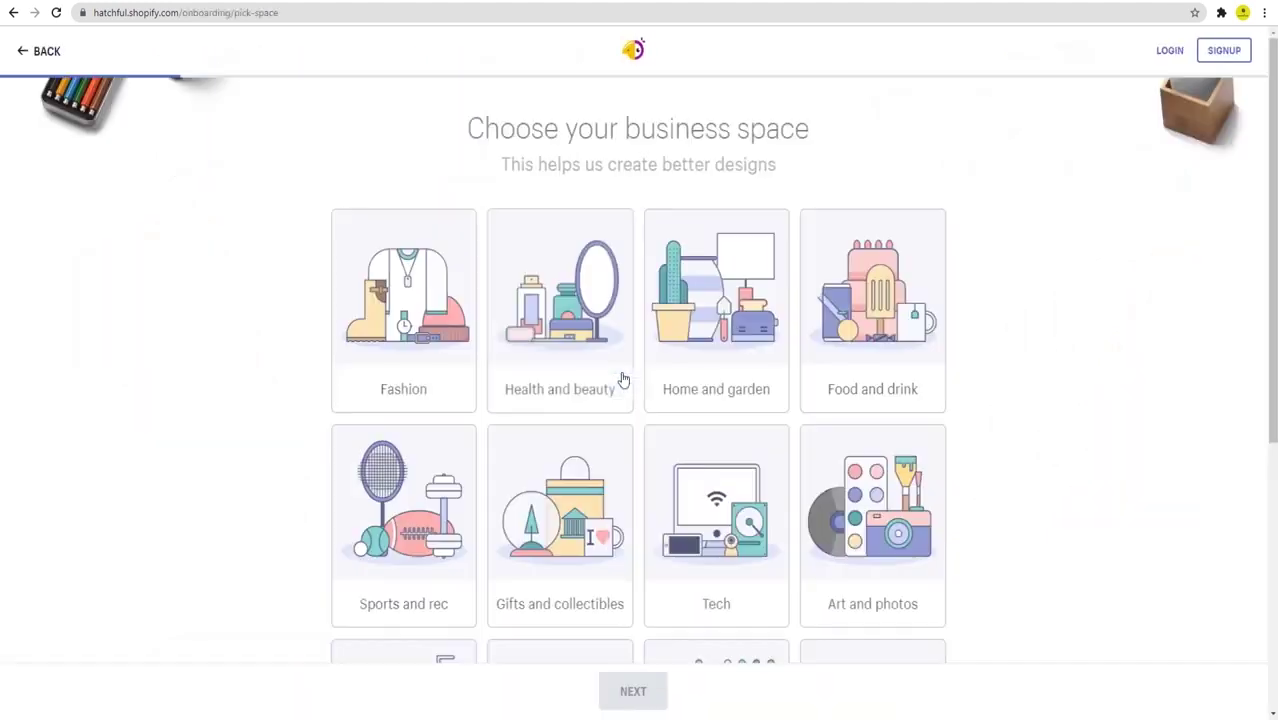
drag(781, 178, 462, 126)
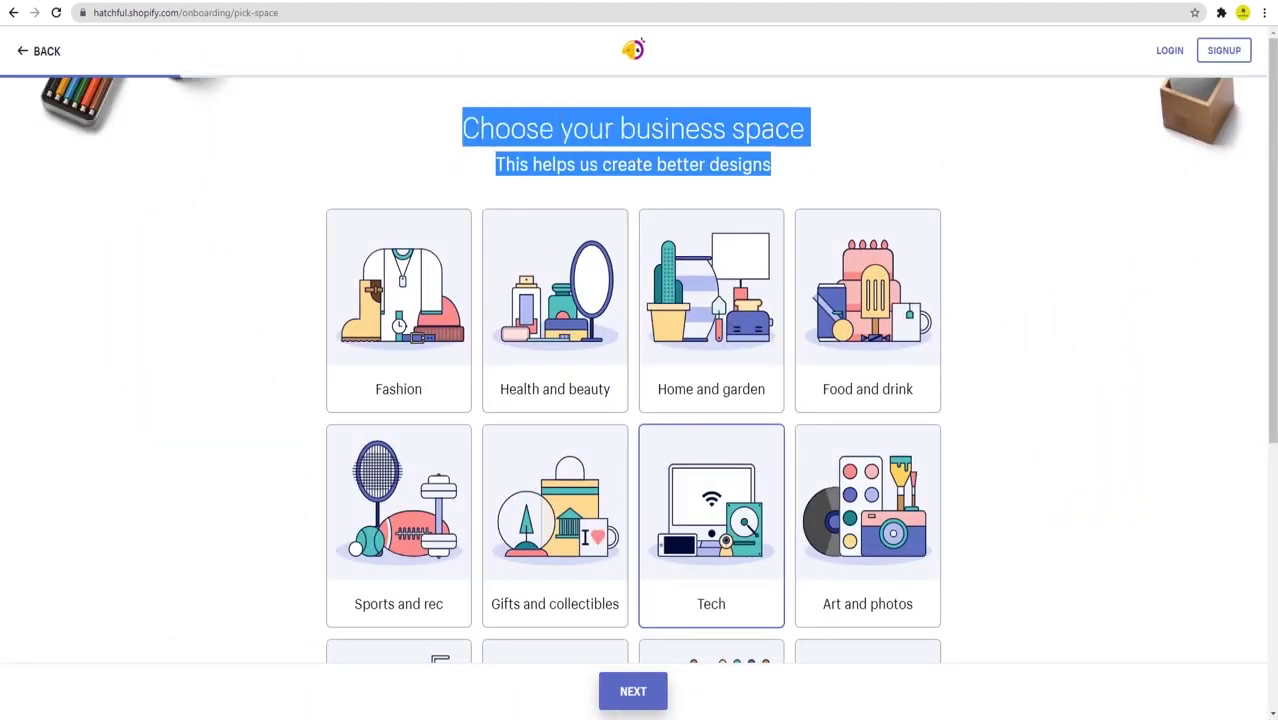
click(925, 157)
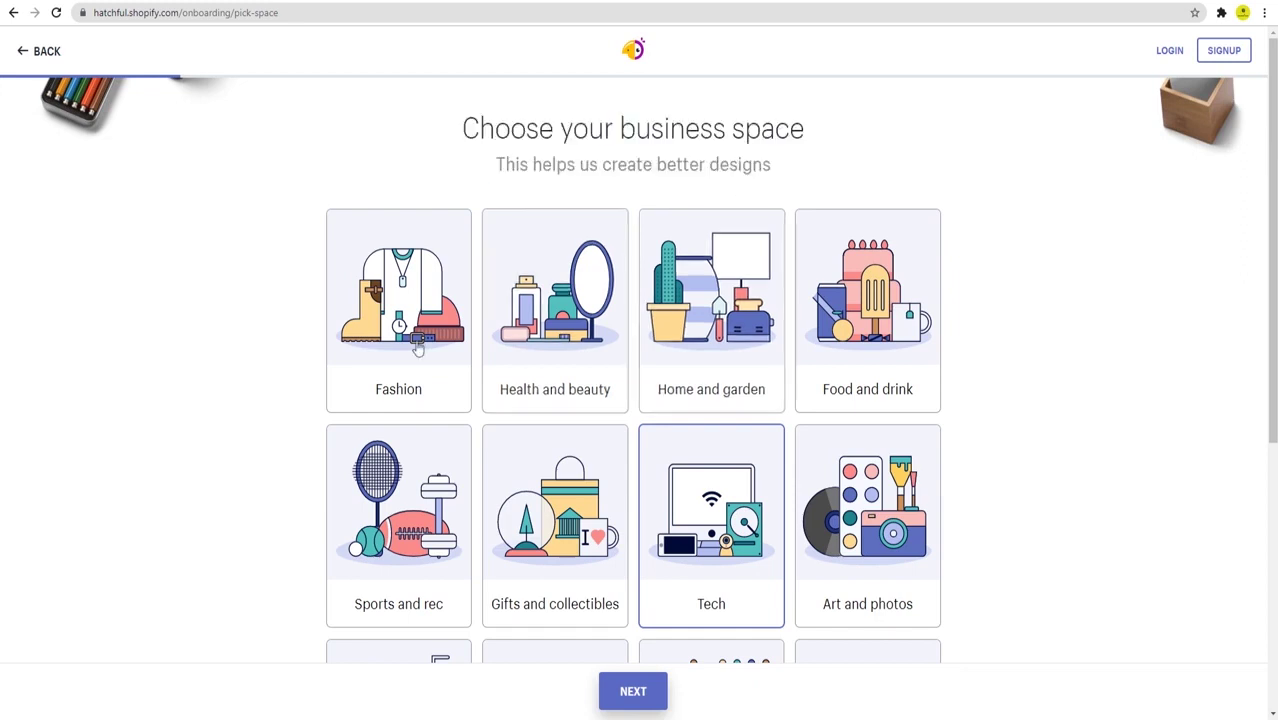
scroll(507, 497, down, 2)
scroll(507, 497, down, 2)
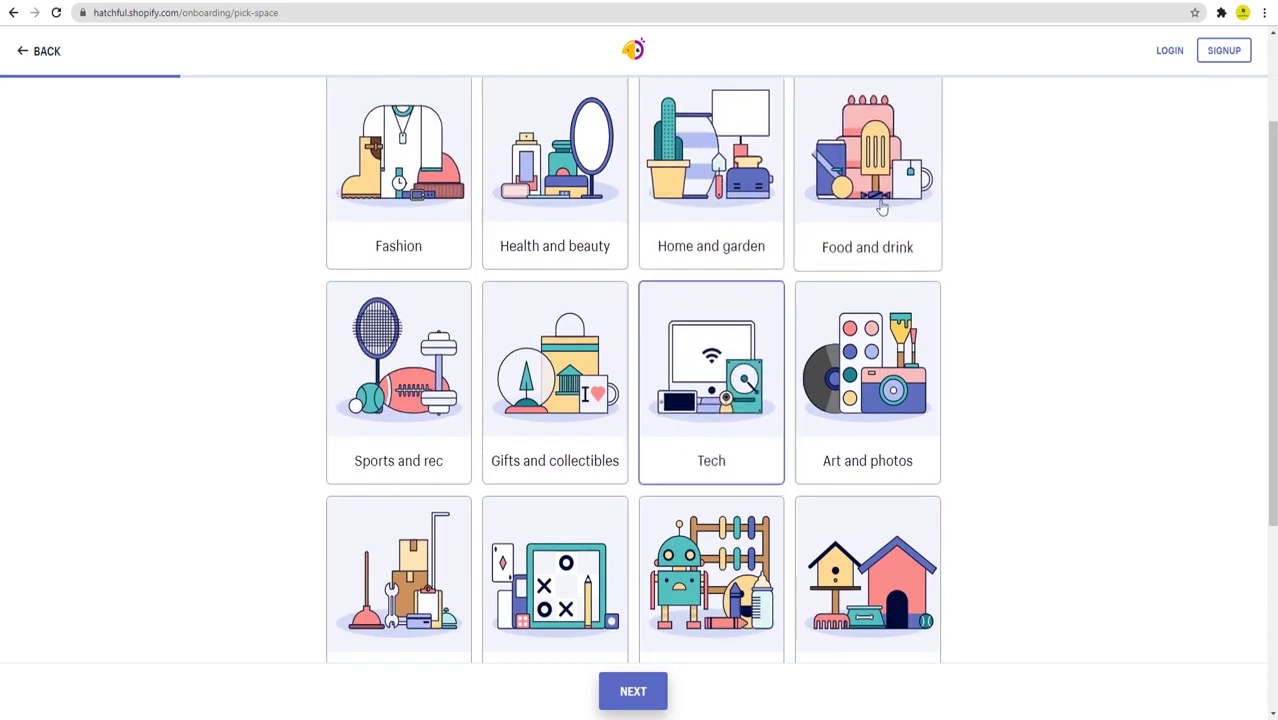
scroll(593, 502, down, 3)
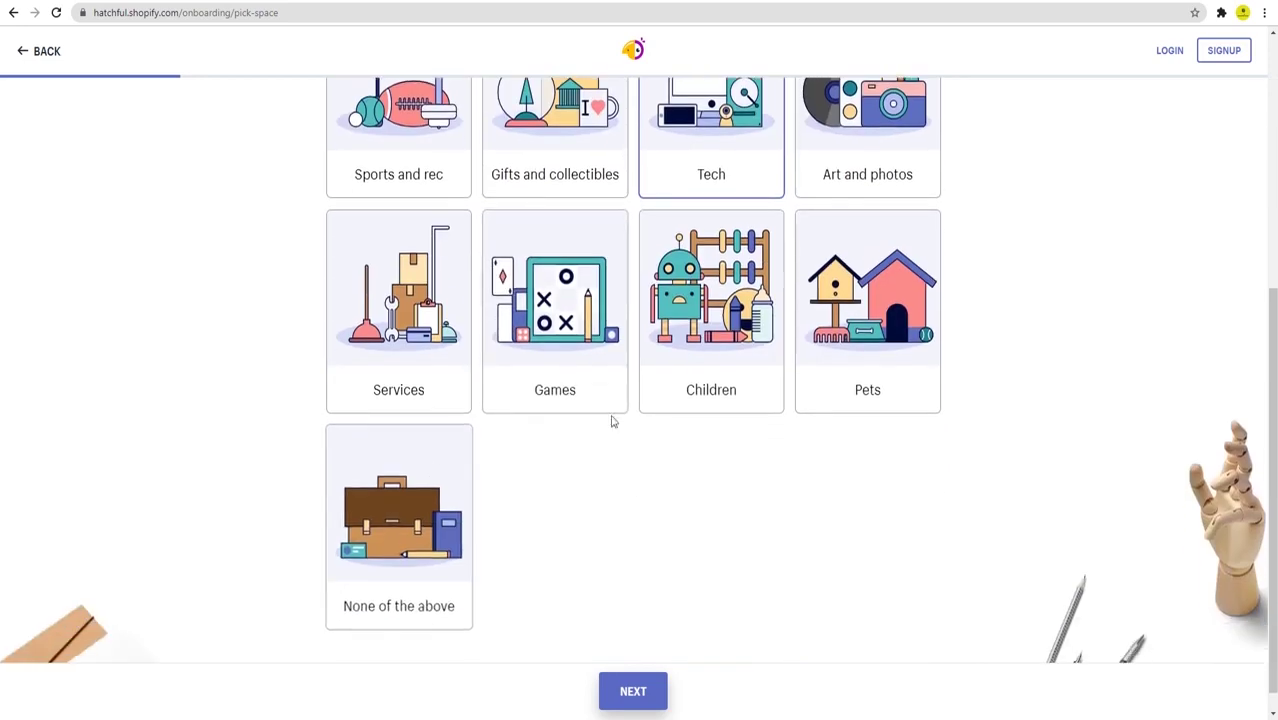
scroll(610, 419, up, 3)
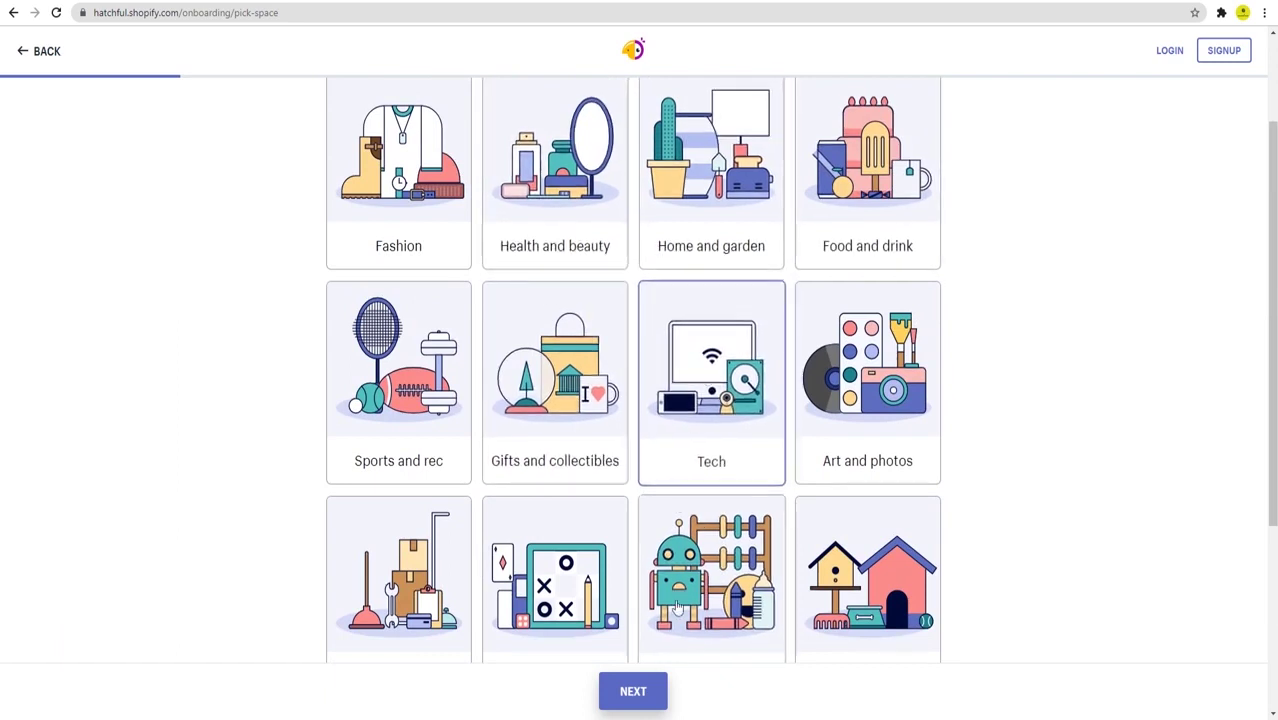
Step: Confirm Tech, pick Conservative as the visual style, and move to the business name step
click(640, 690)
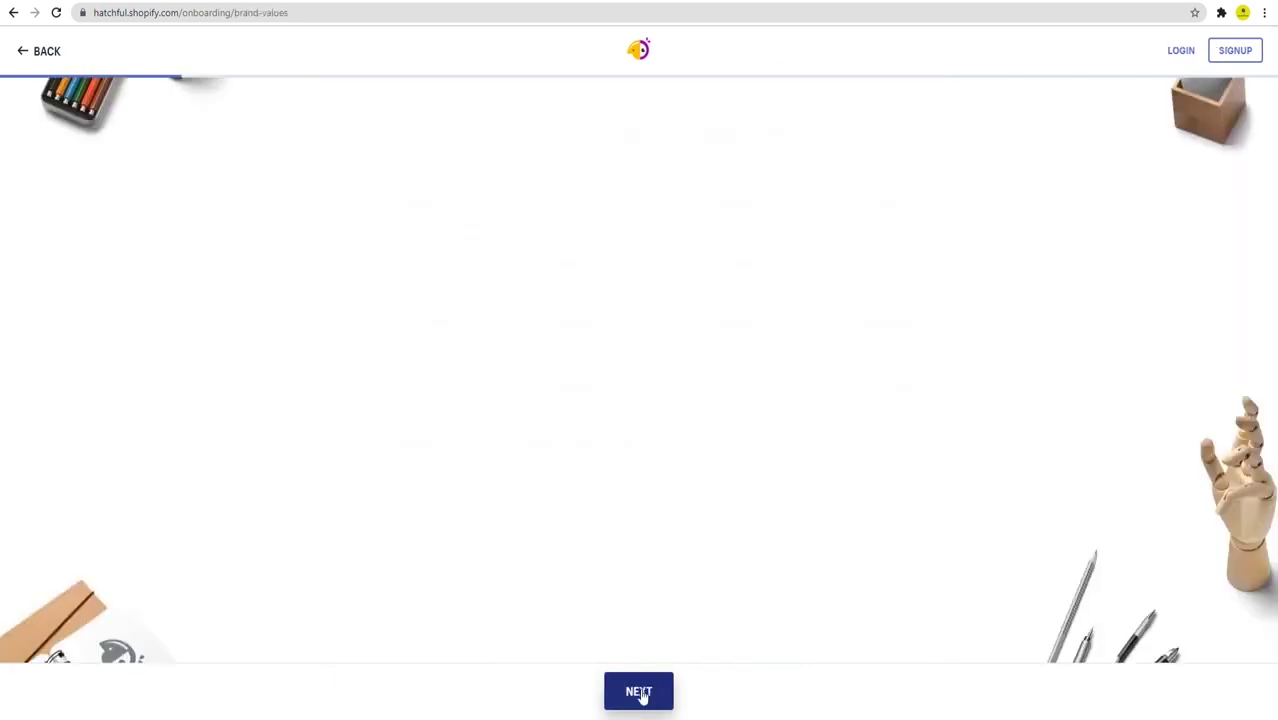
drag(525, 123, 800, 132)
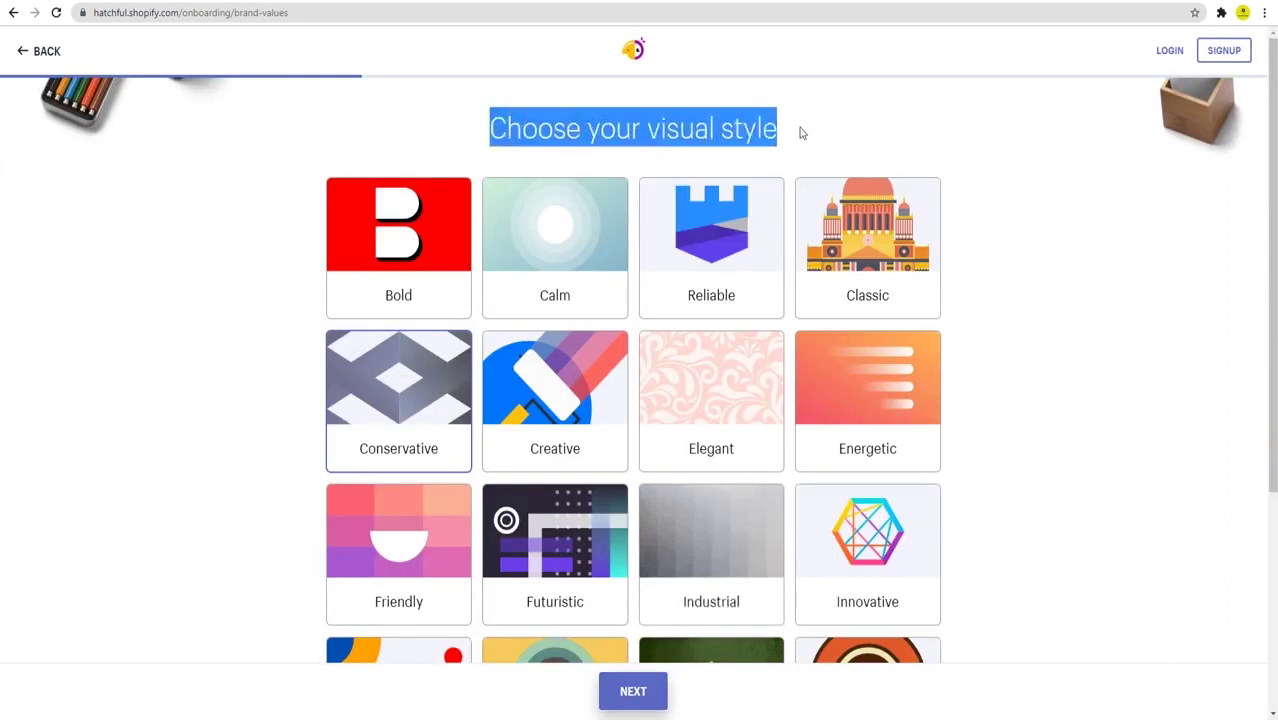
click(1063, 282)
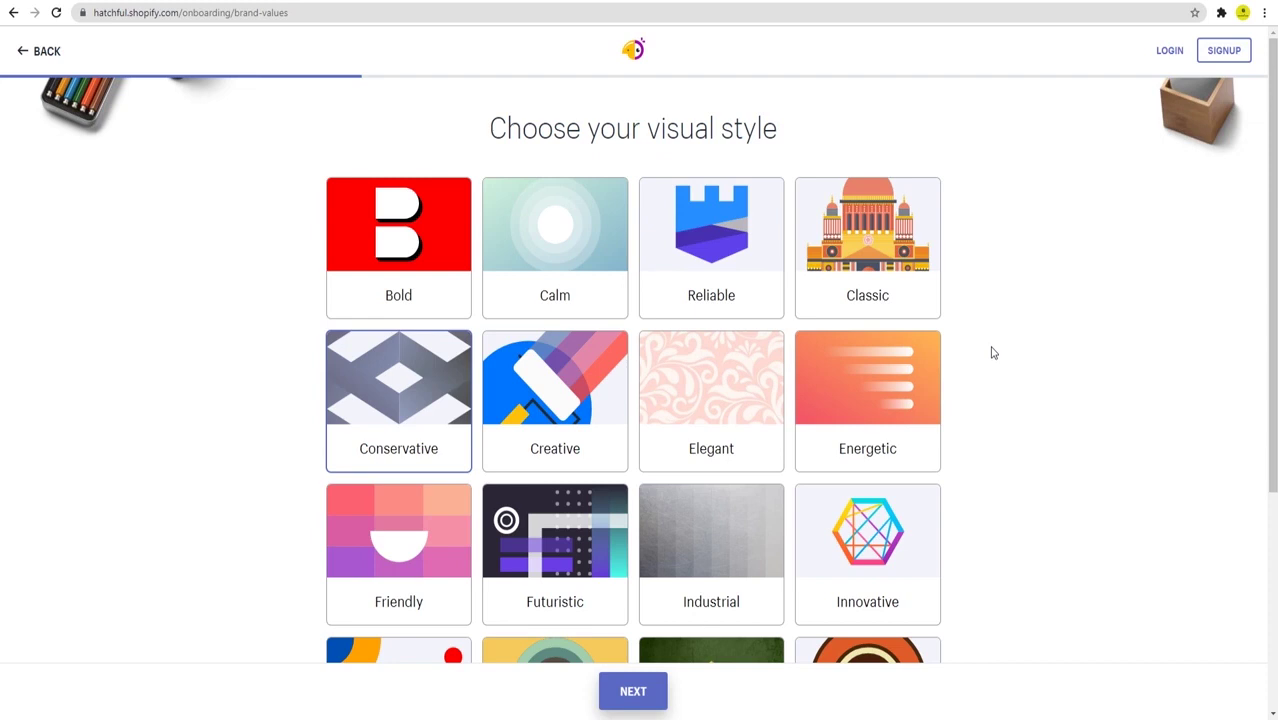
click(386, 402)
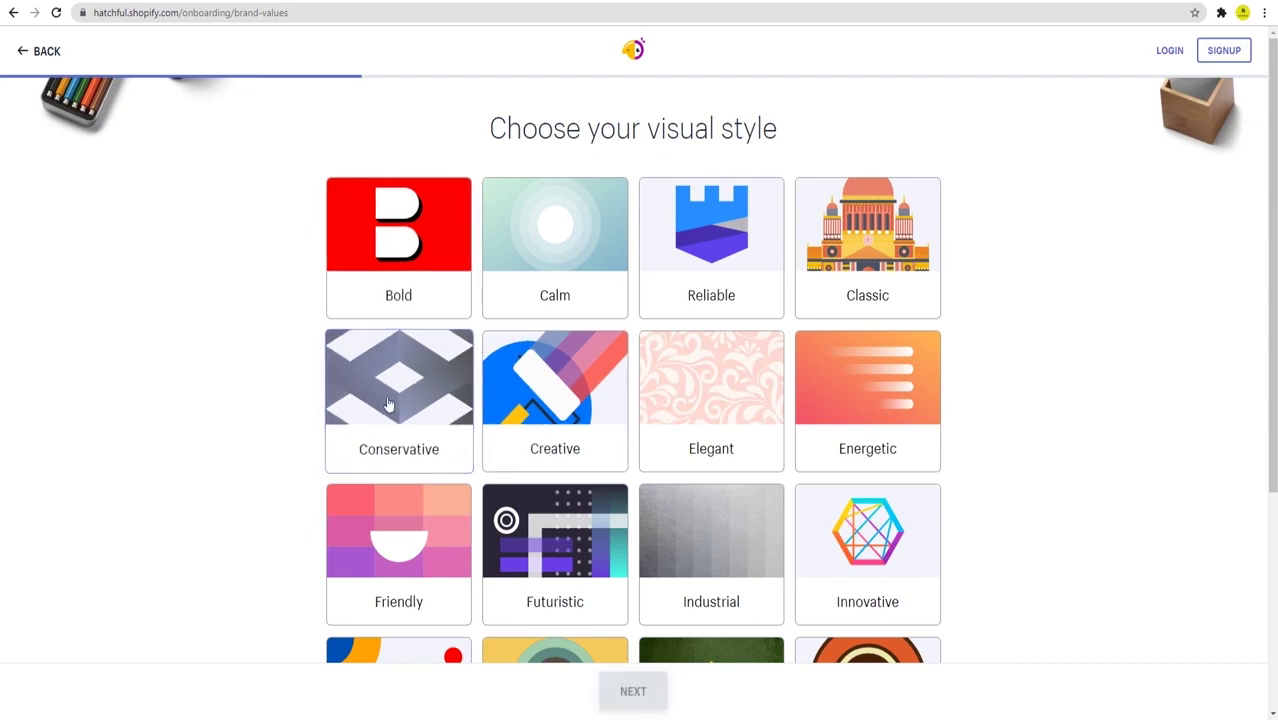
click(386, 402)
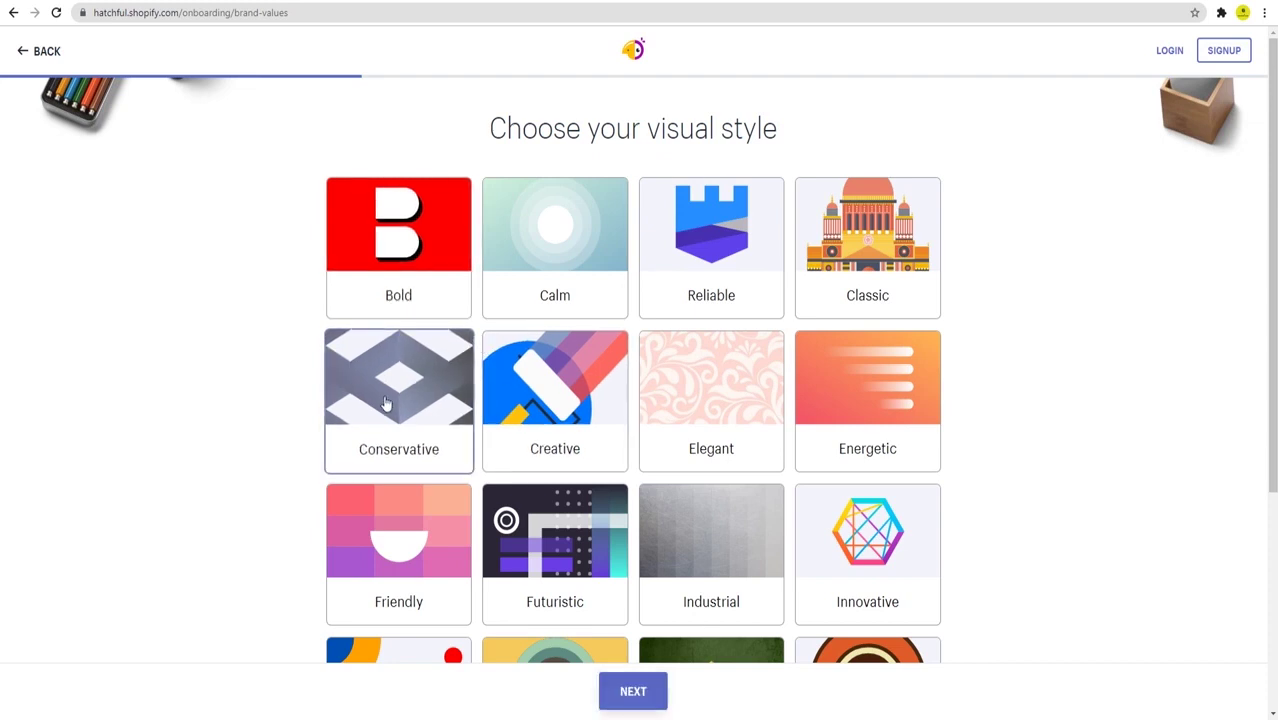
click(636, 697)
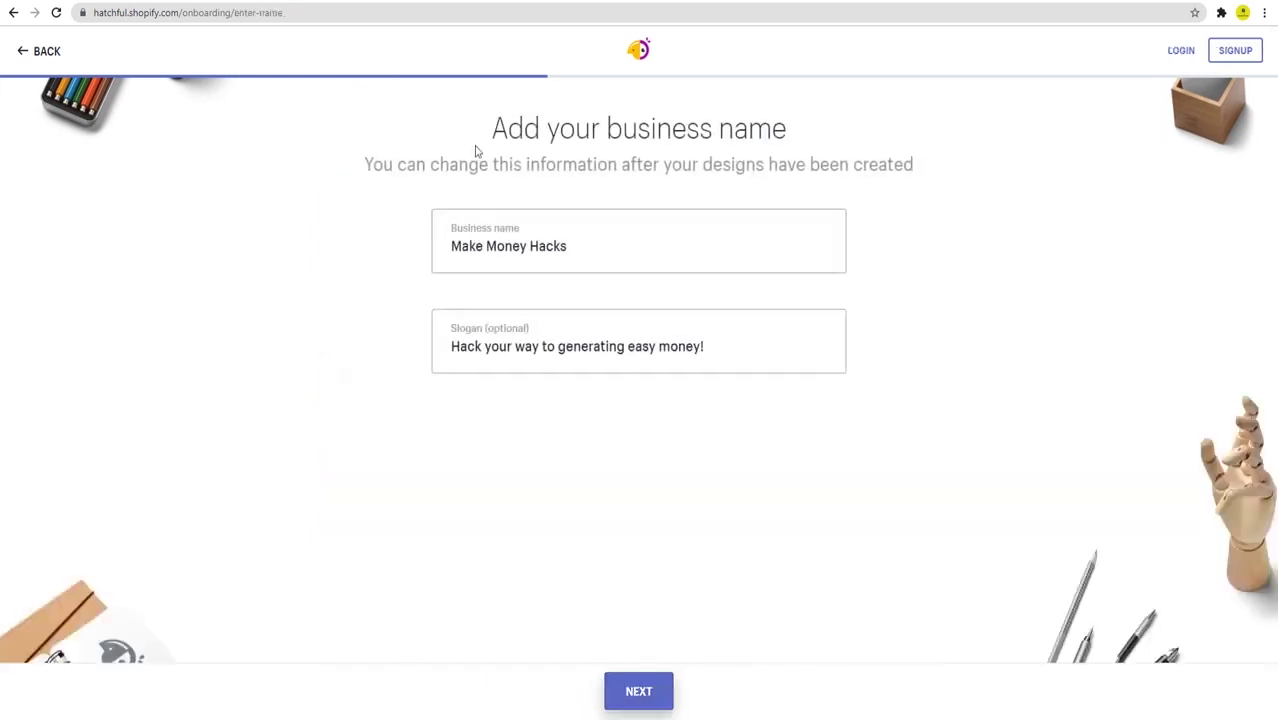
Step: Keep 'Make Money Hacks' and its slogan unchanged and reach the logo-usage question
drag(490, 128, 928, 169)
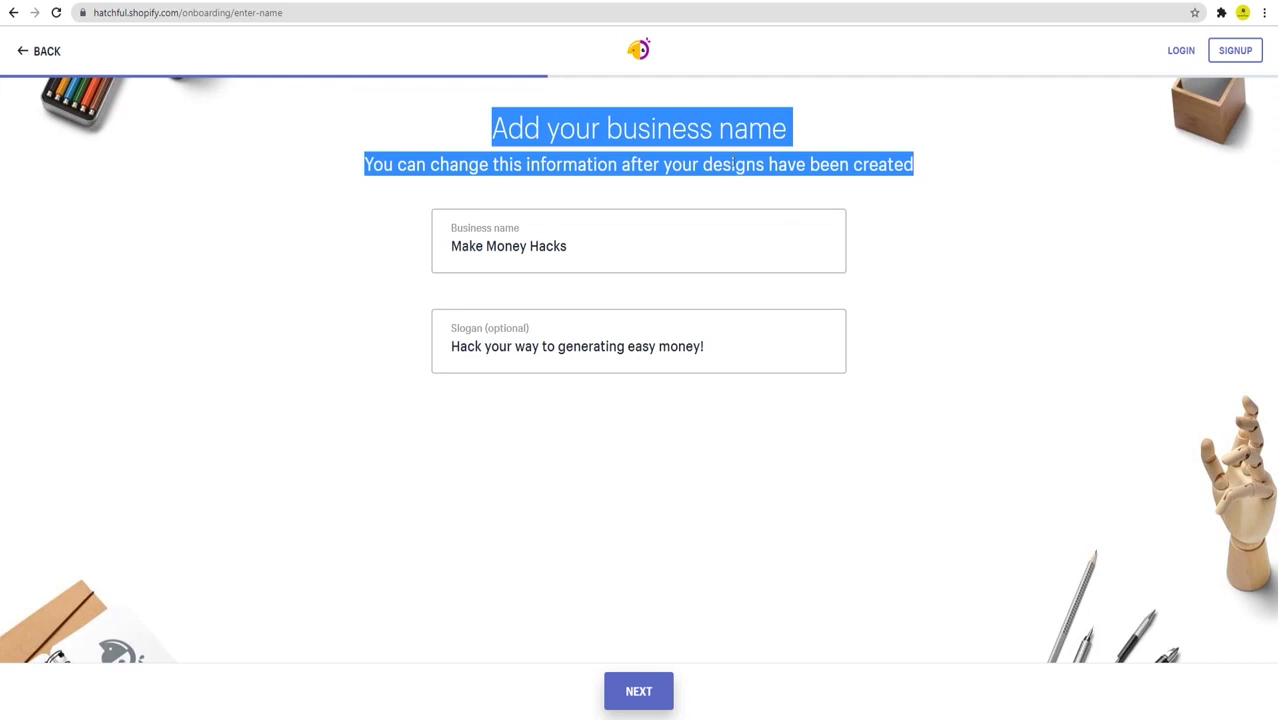
click(910, 199)
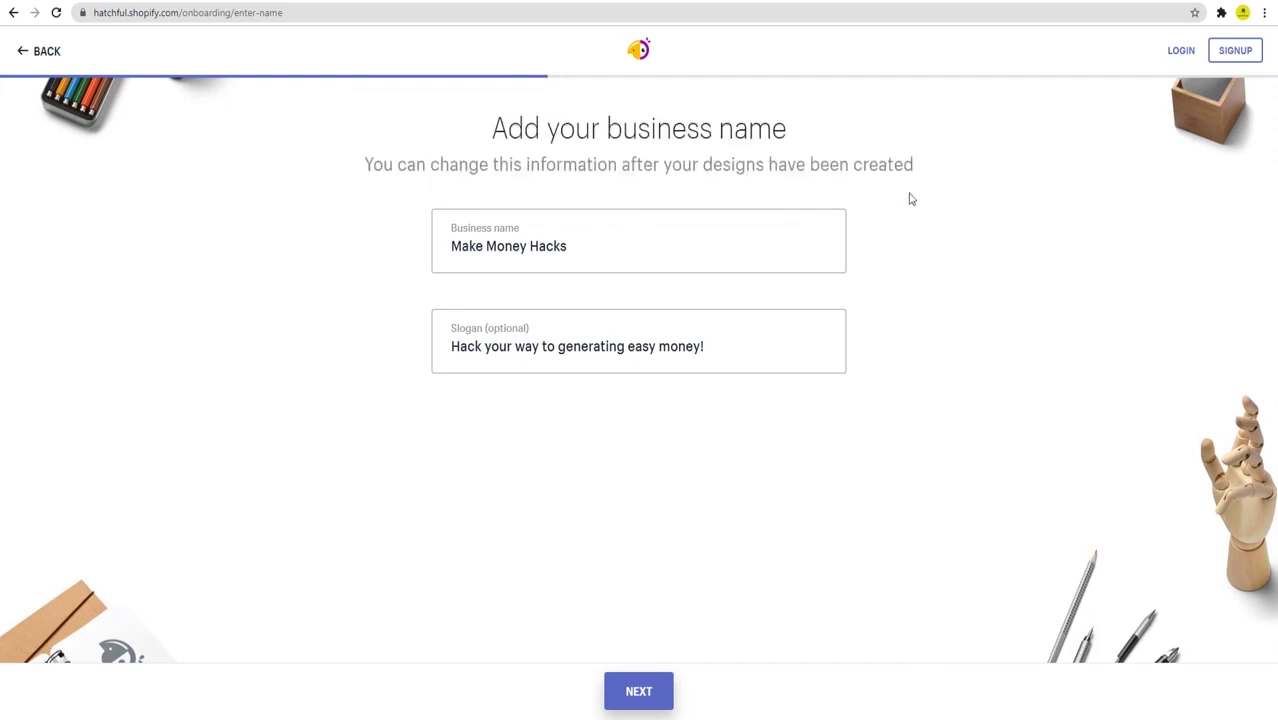
click(639, 260)
drag(639, 260, 437, 271)
drag(711, 347, 408, 358)
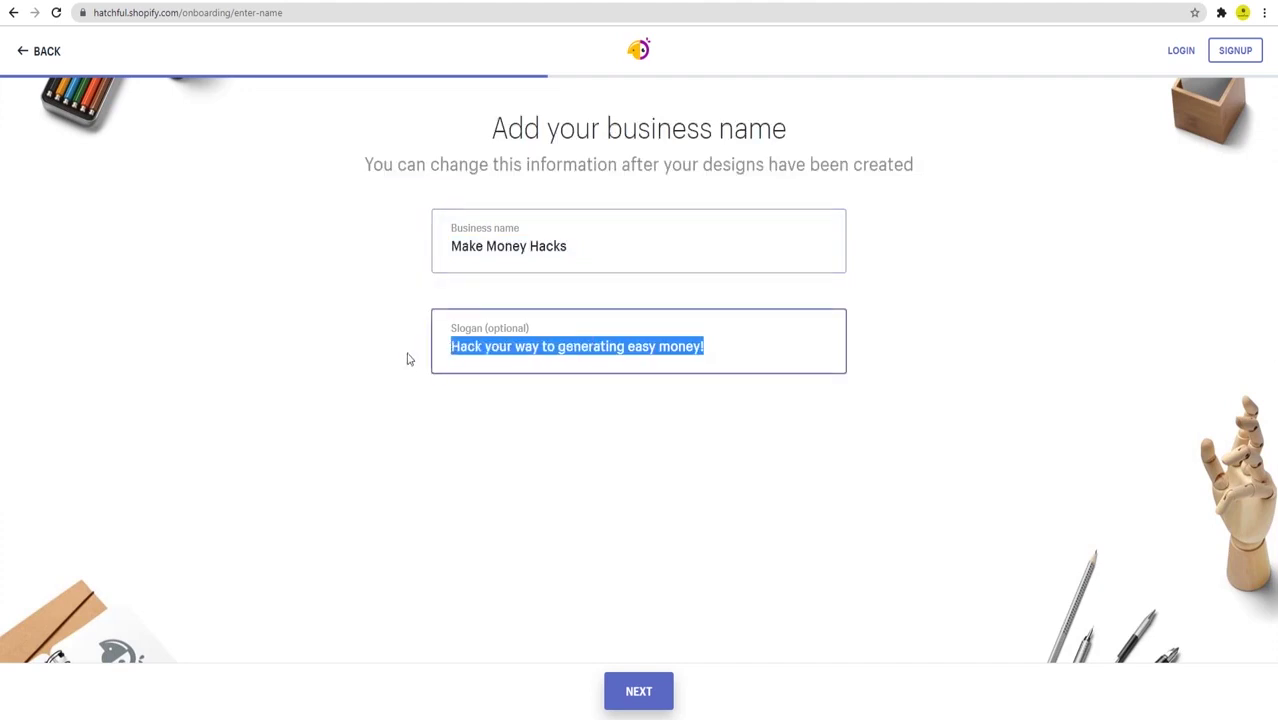
click(693, 480)
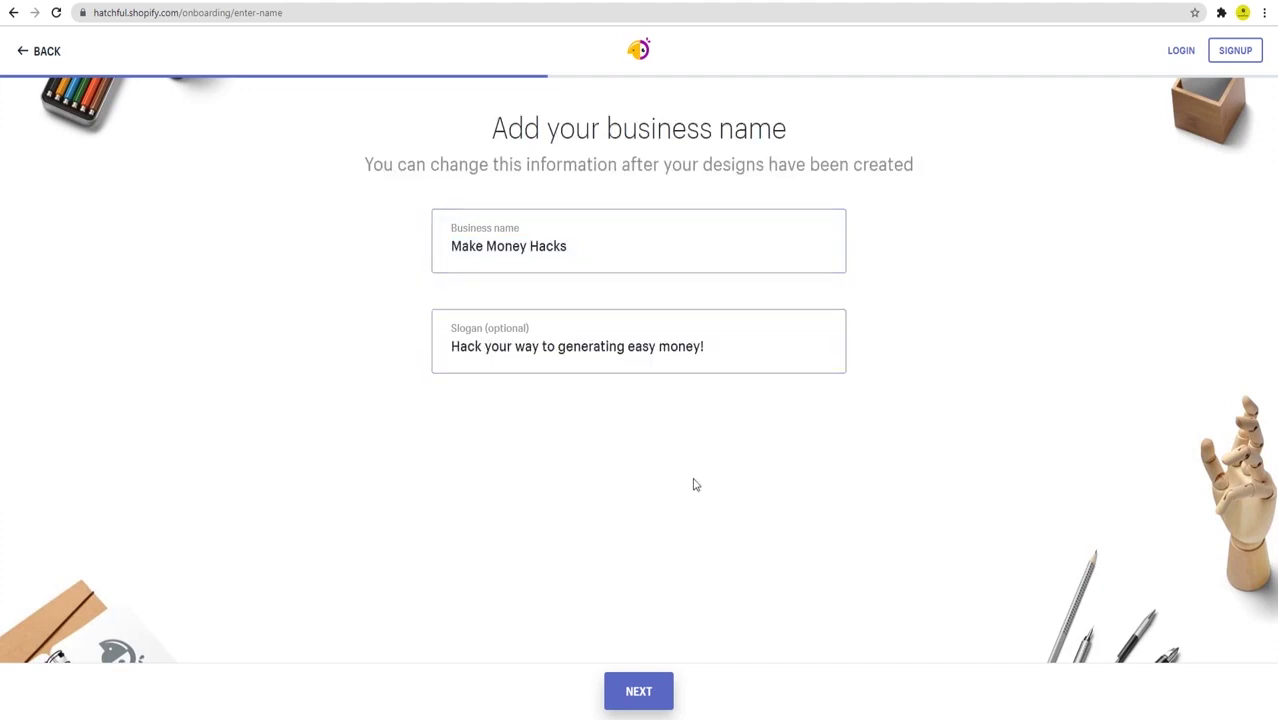
click(644, 697)
drag(424, 128, 855, 170)
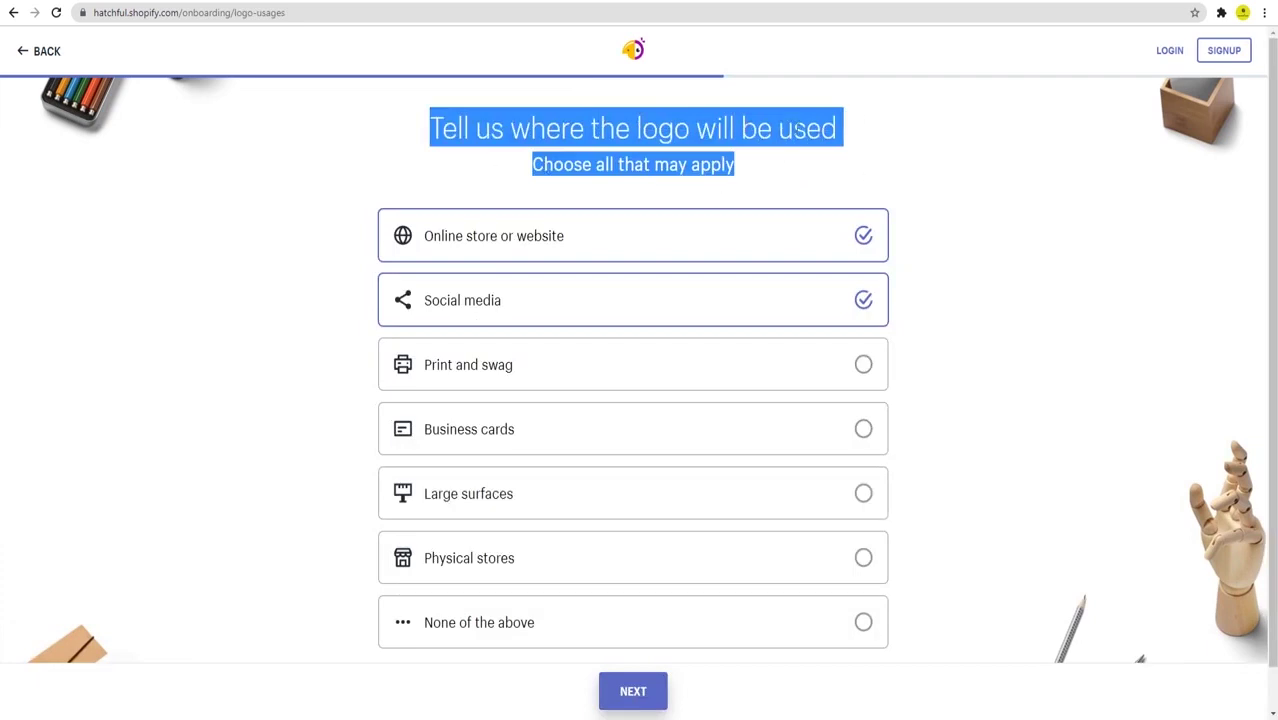
click(820, 169)
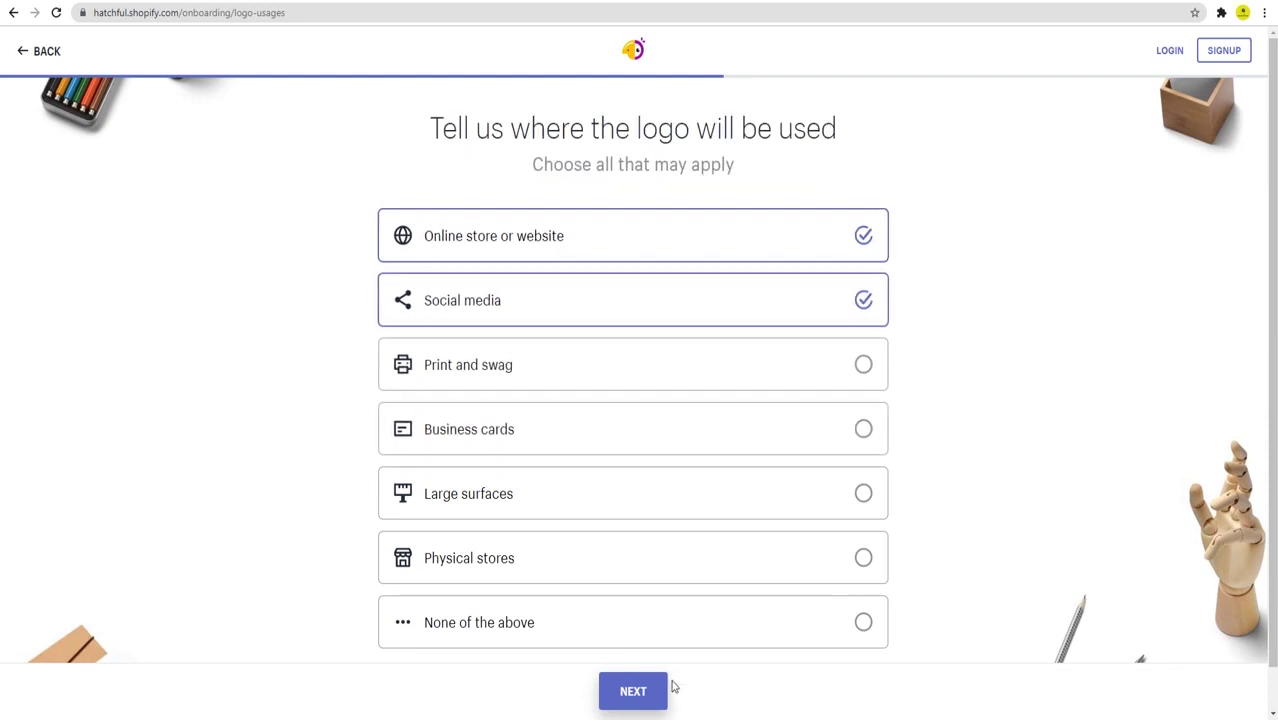
Step: Scroll the generated logo designs and open the purple M bar-chart logo in the editor
click(645, 697)
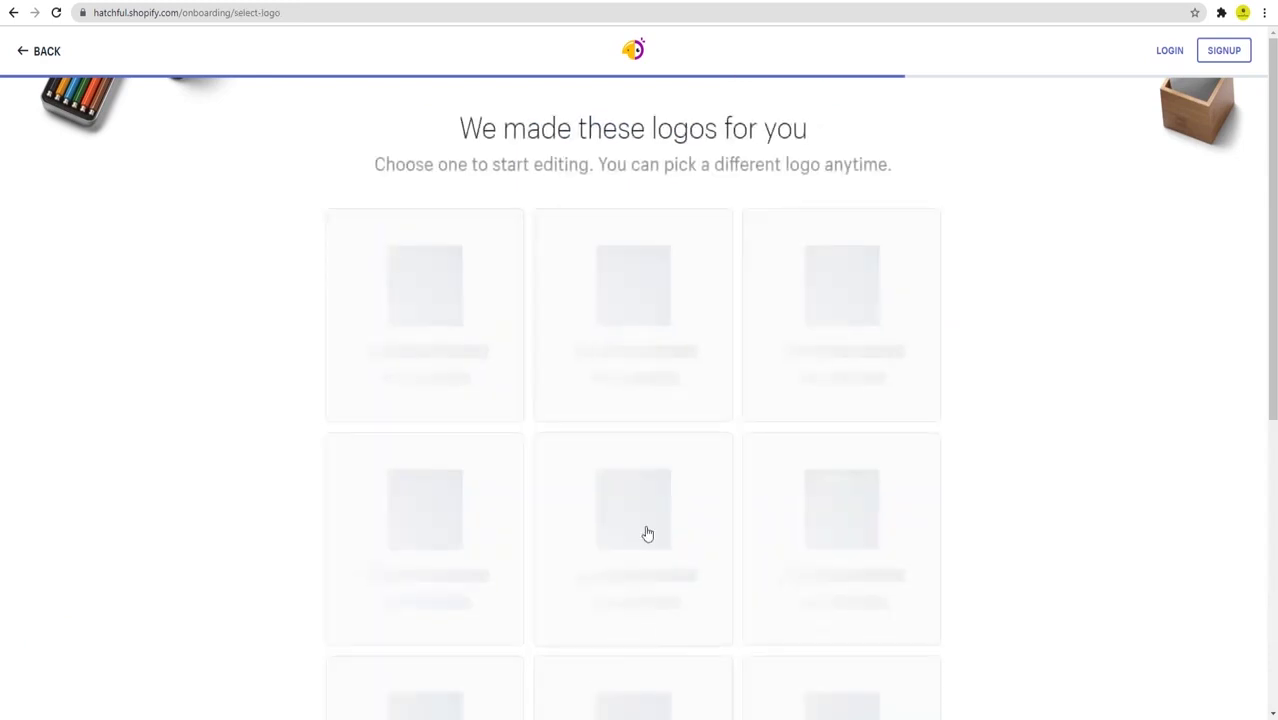
drag(909, 175, 480, 129)
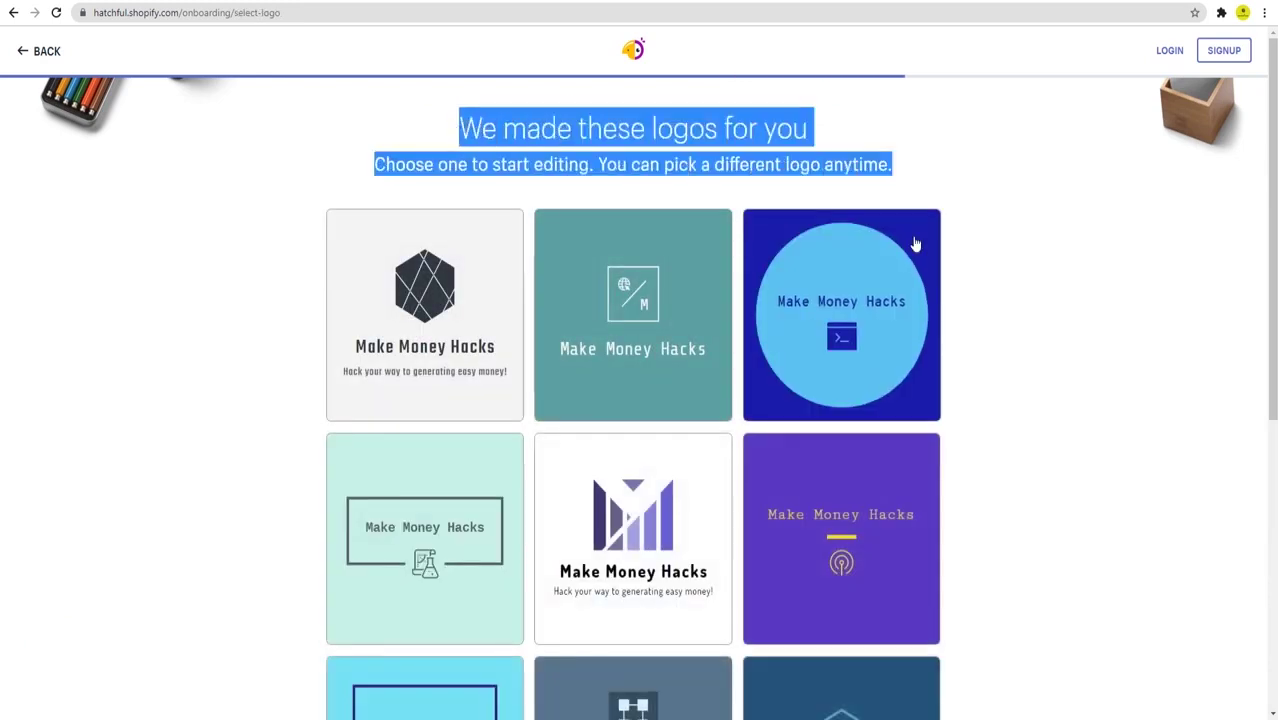
click(1041, 280)
scroll(560, 316, down, 3)
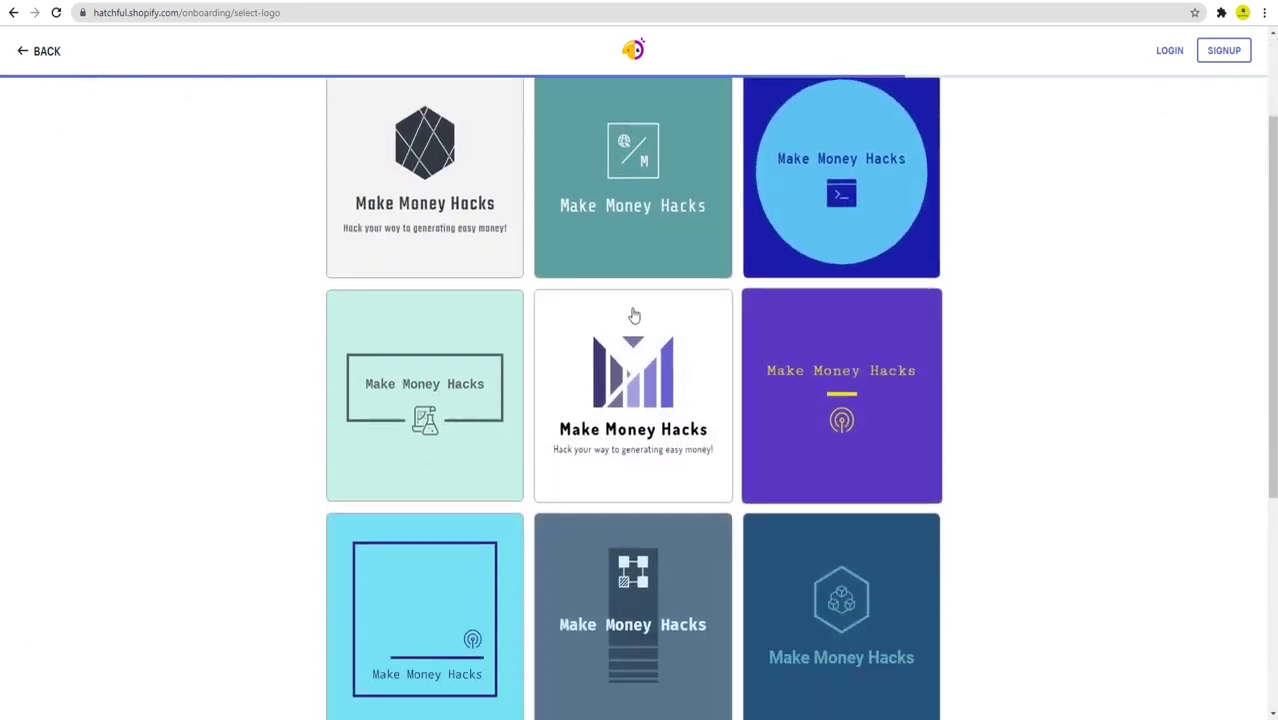
scroll(1005, 318, down, 1)
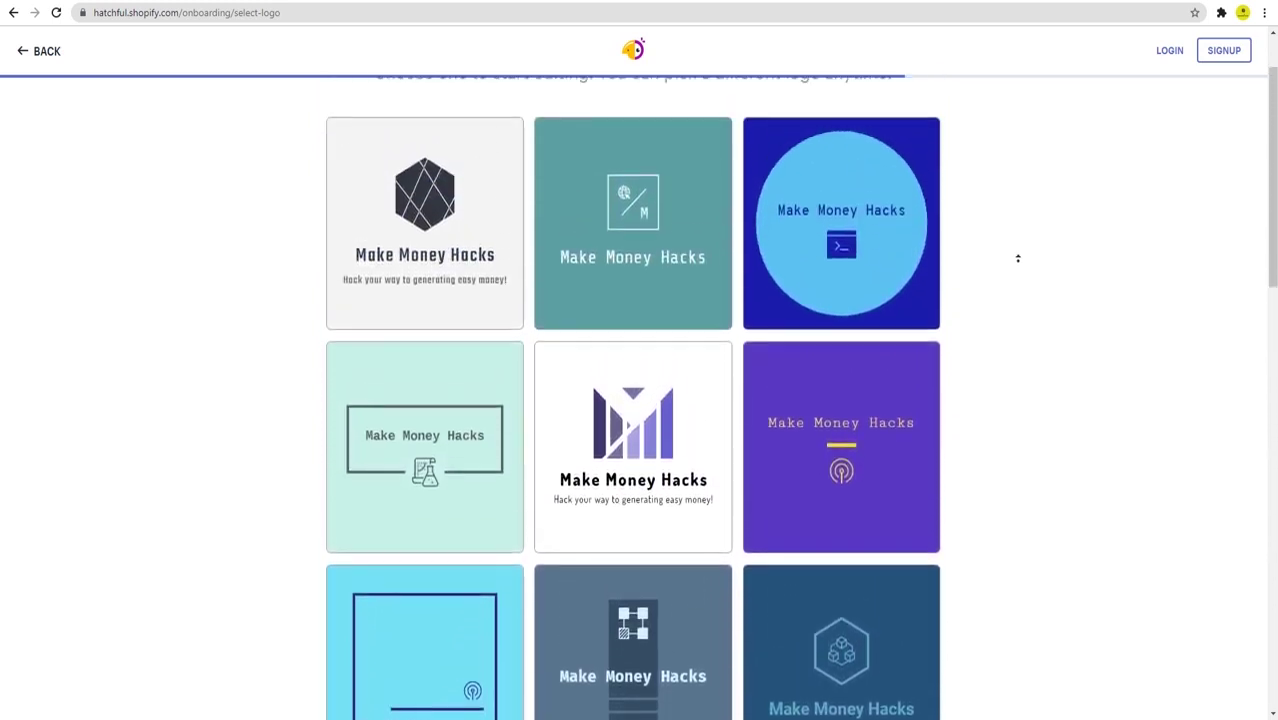
click(677, 491)
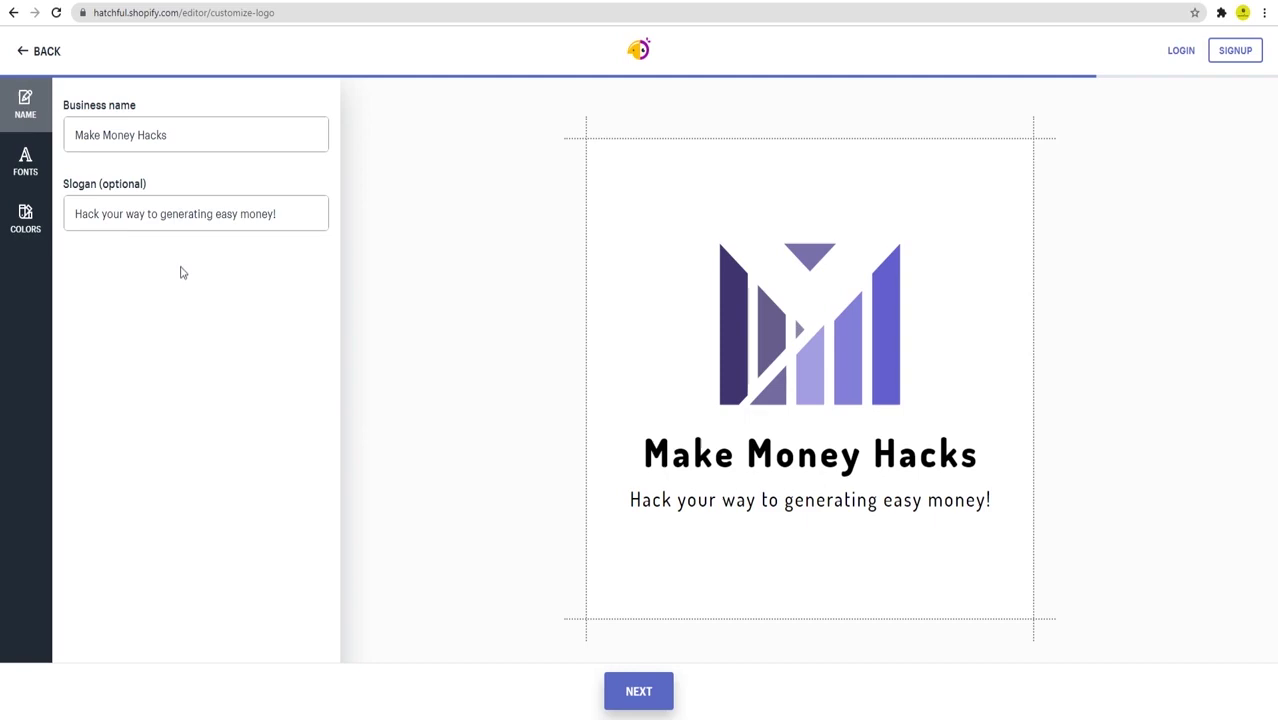
Step: Review the name, slogan, font and colour options, leaving the original purple design unchanged
drag(188, 139, 69, 142)
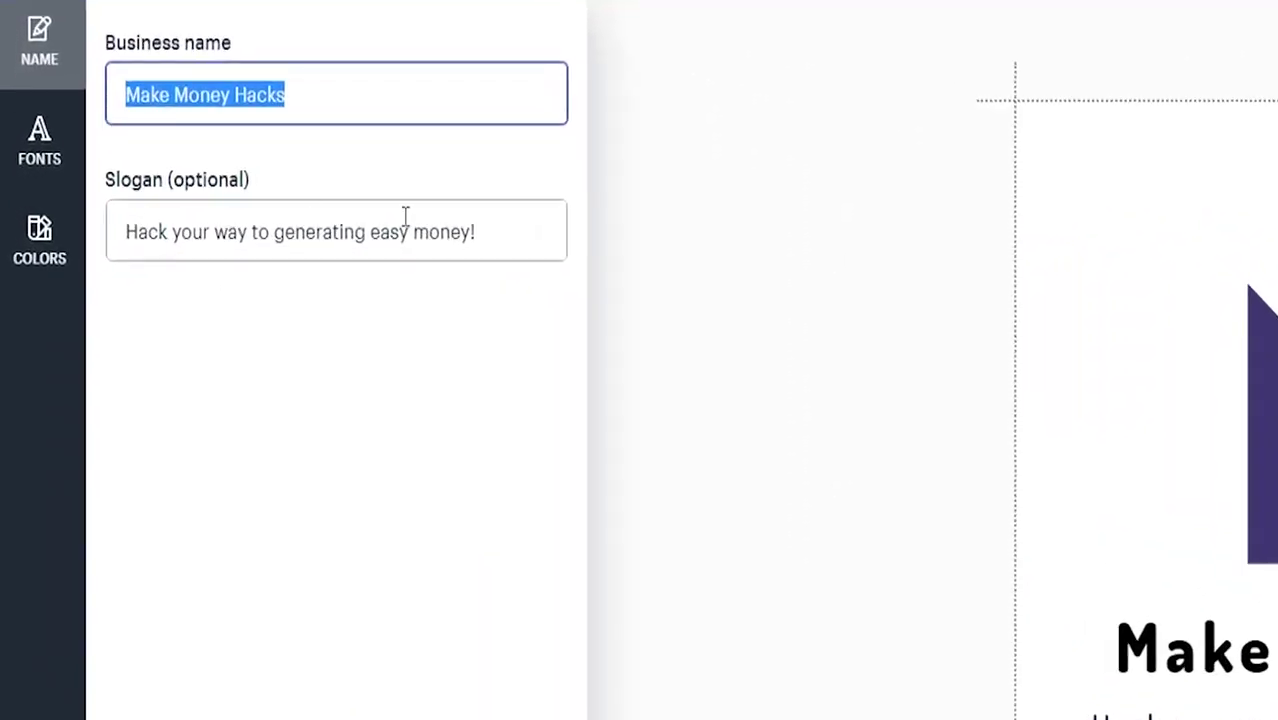
drag(493, 234, 120, 245)
click(250, 342)
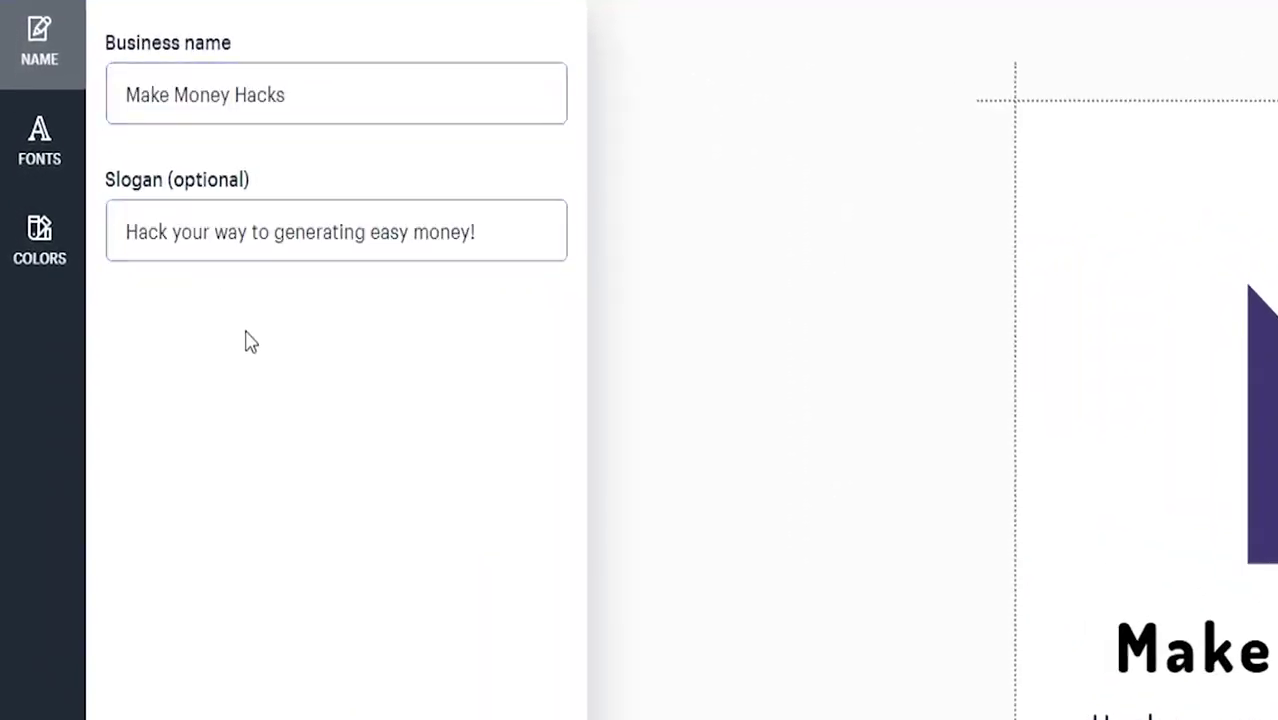
click(45, 163)
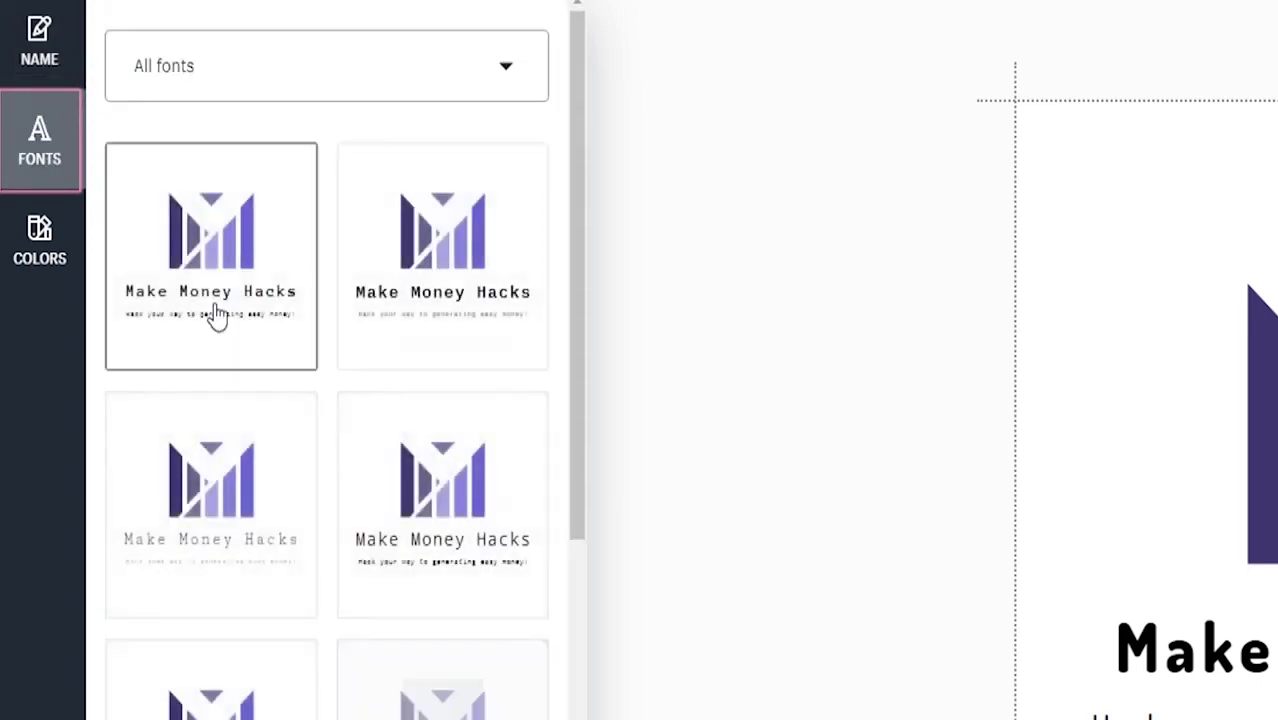
click(8, 240)
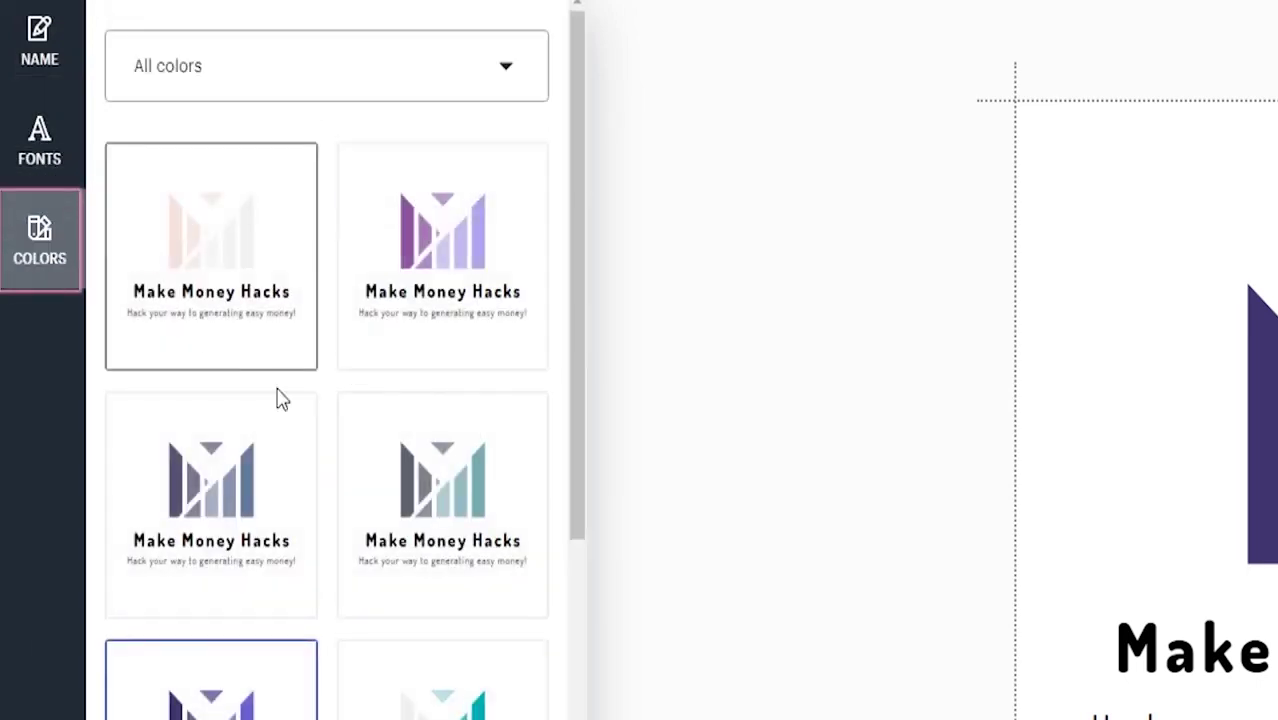
scroll(596, 479, down, 8)
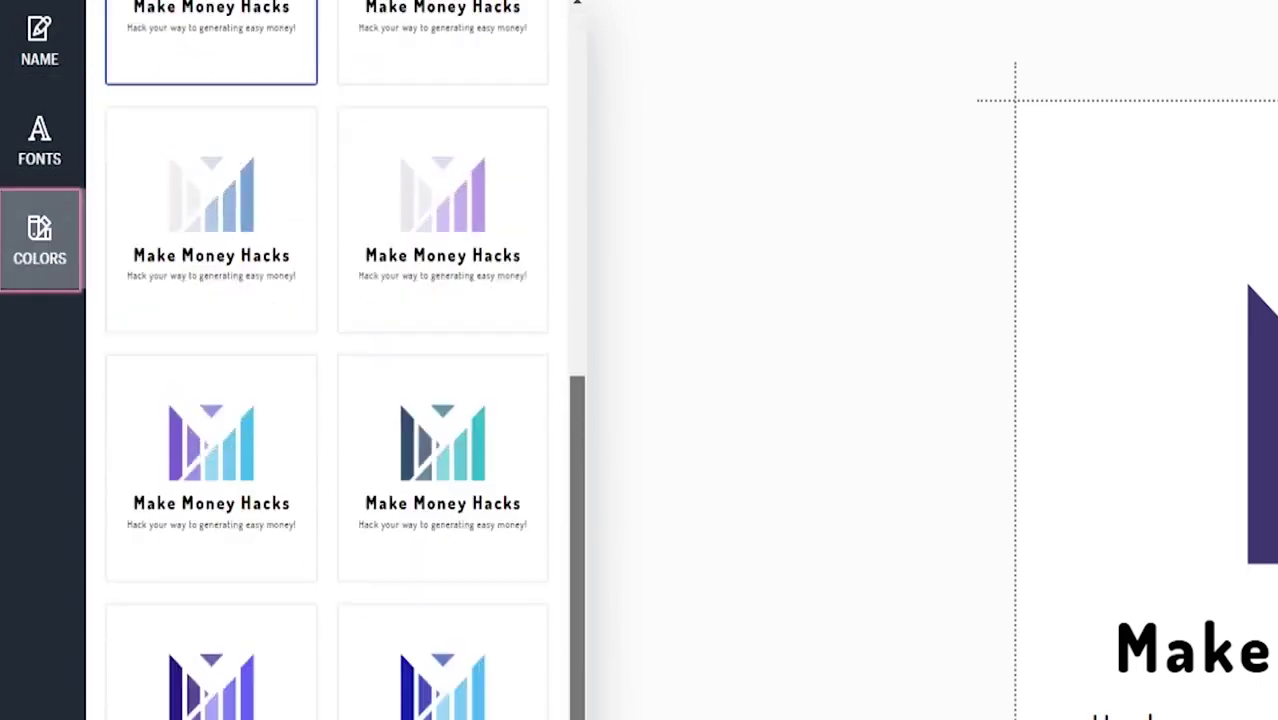
scroll(450, 400, up, 8)
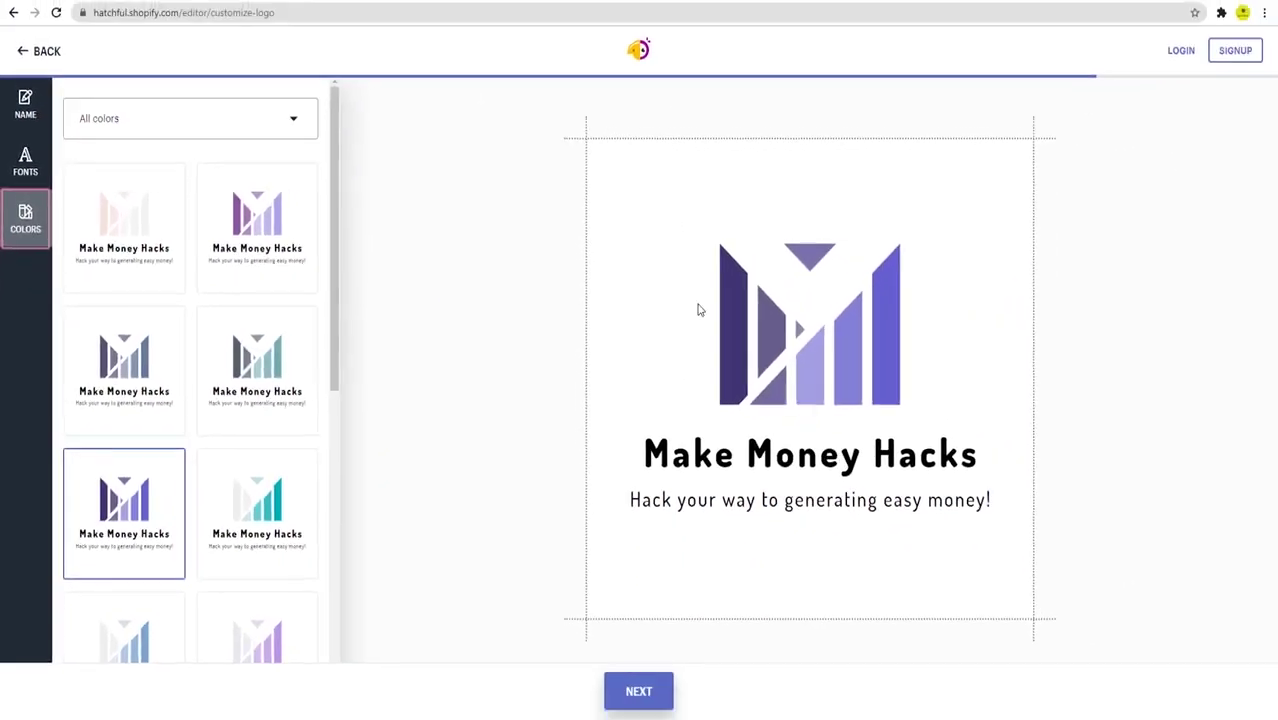
click(294, 123)
click(295, 128)
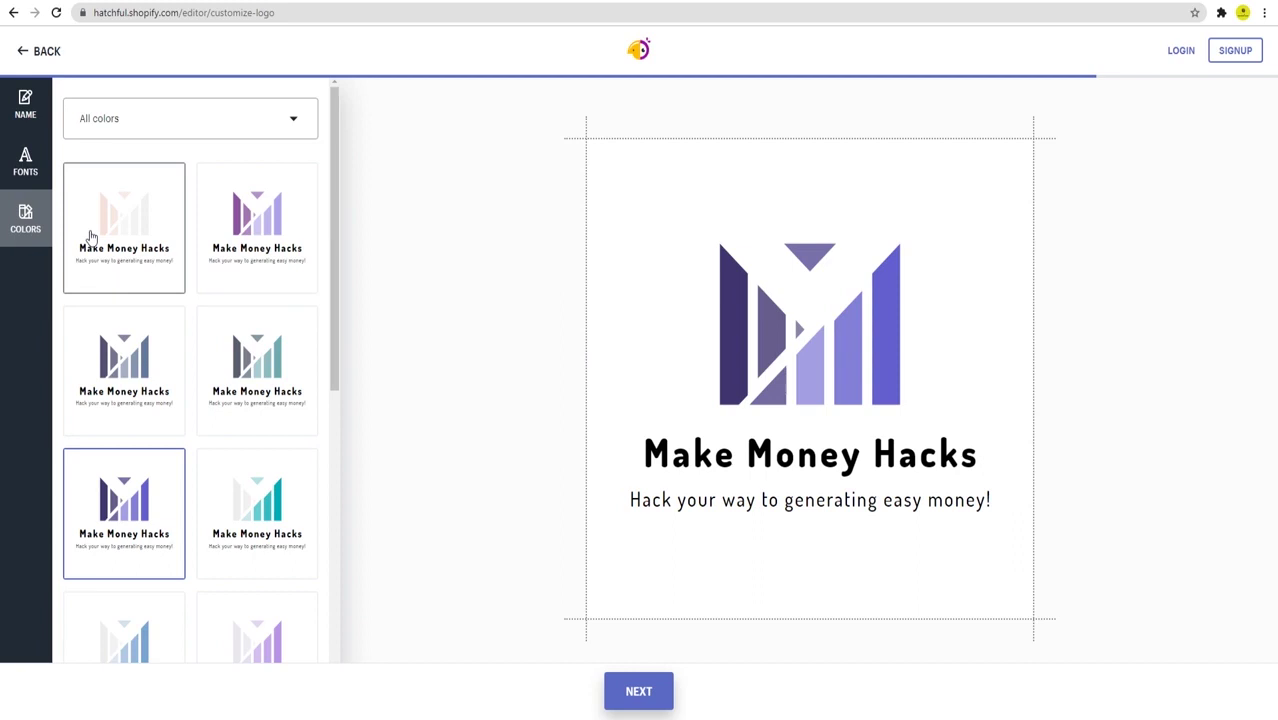
click(27, 163)
click(27, 112)
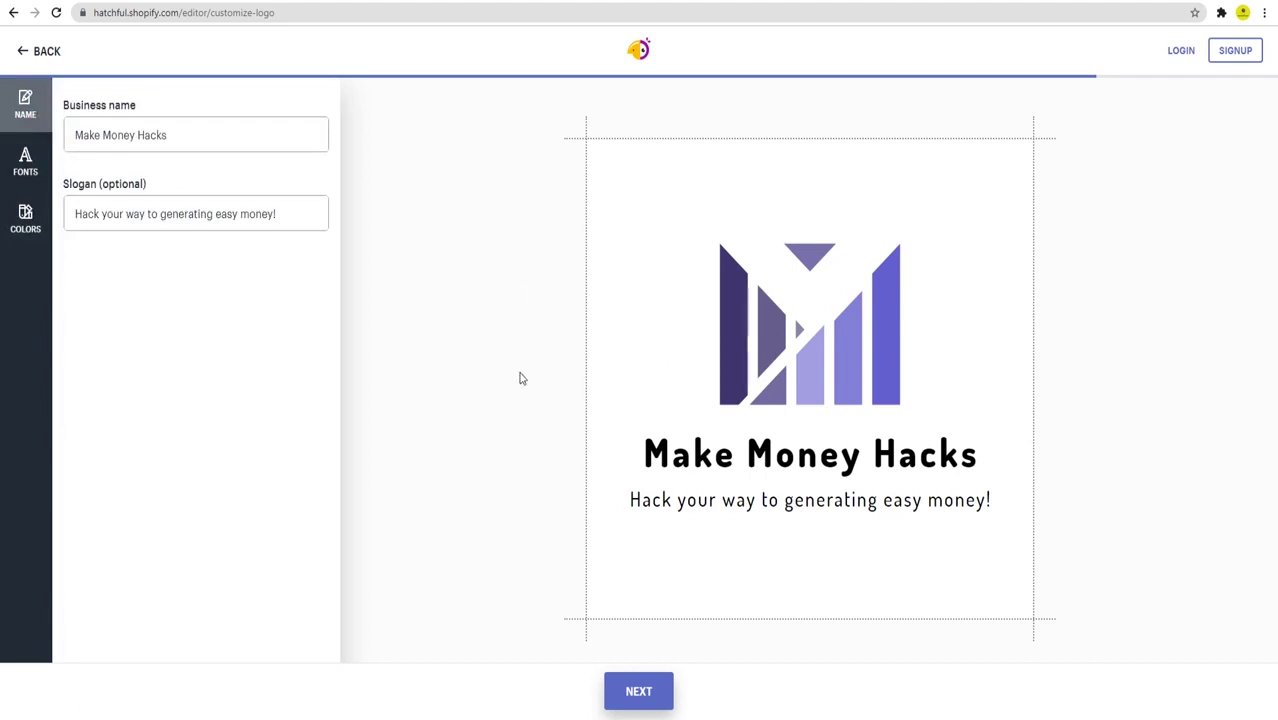
Step: Finish editing and download the free Make Money Hacks logo package
click(638, 691)
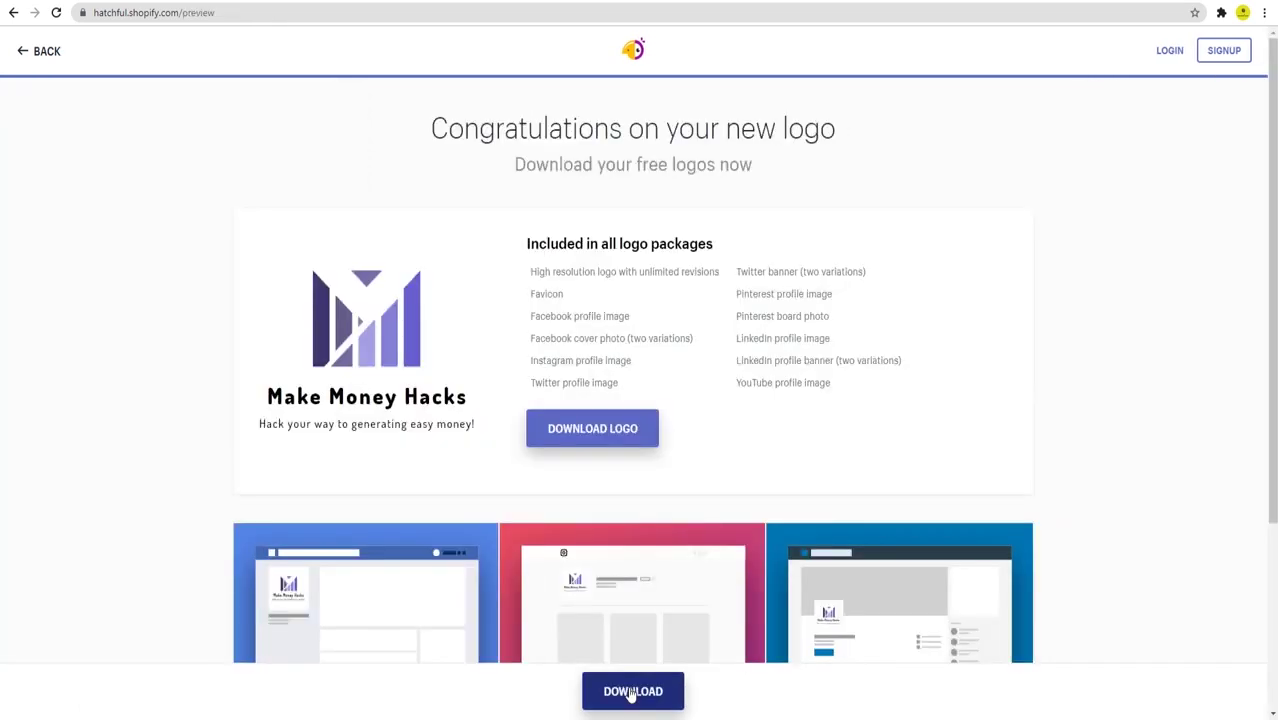
click(584, 424)
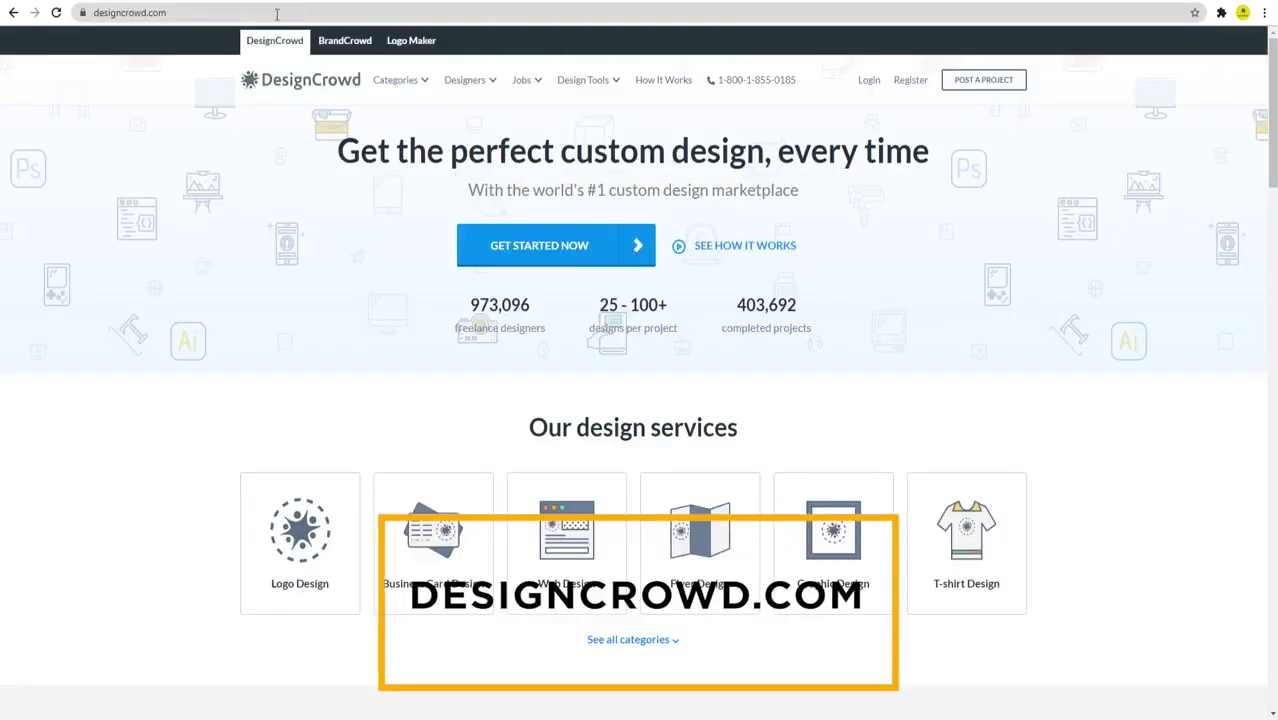
click(277, 14)
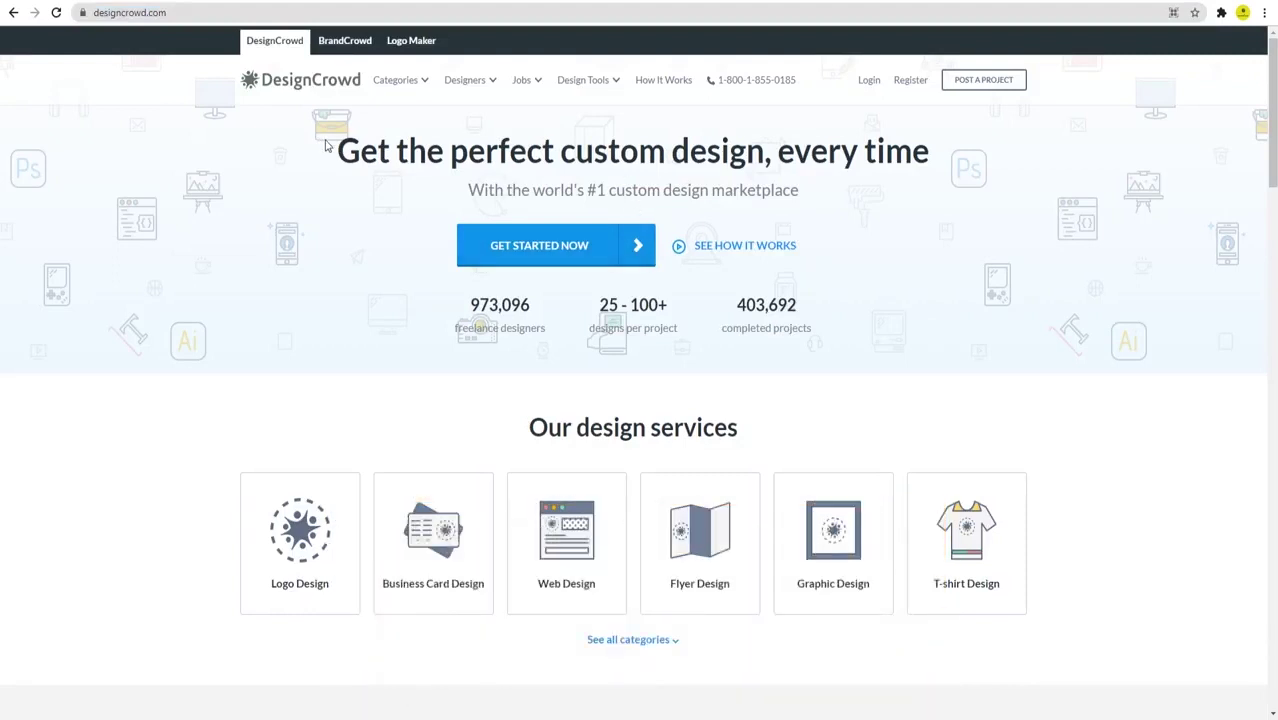
drag(469, 188, 805, 211)
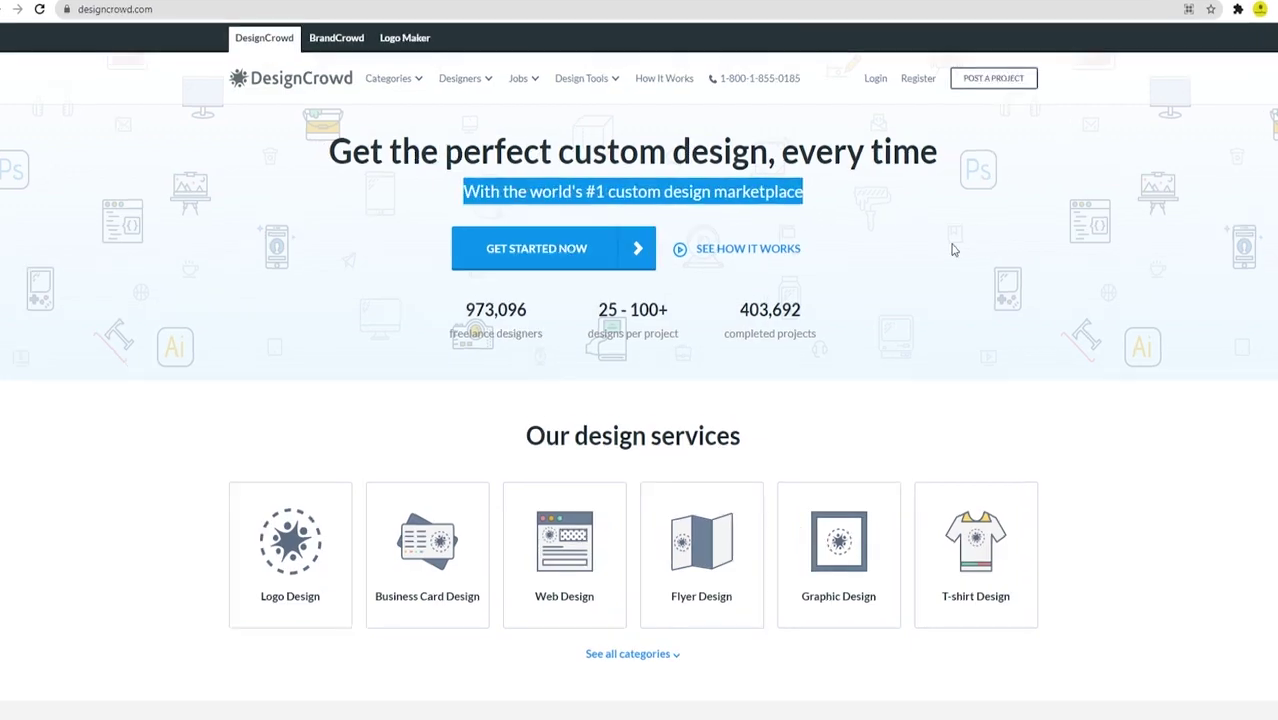
click(420, 82)
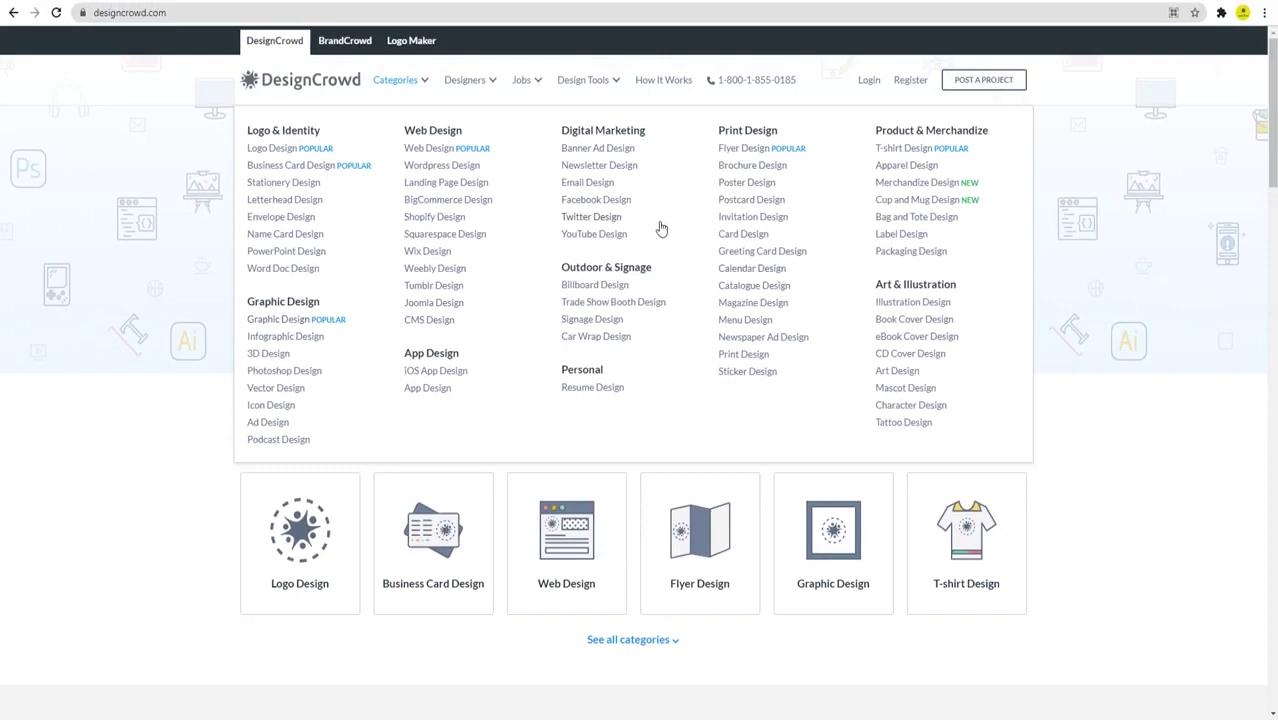
mouse_move(477, 89)
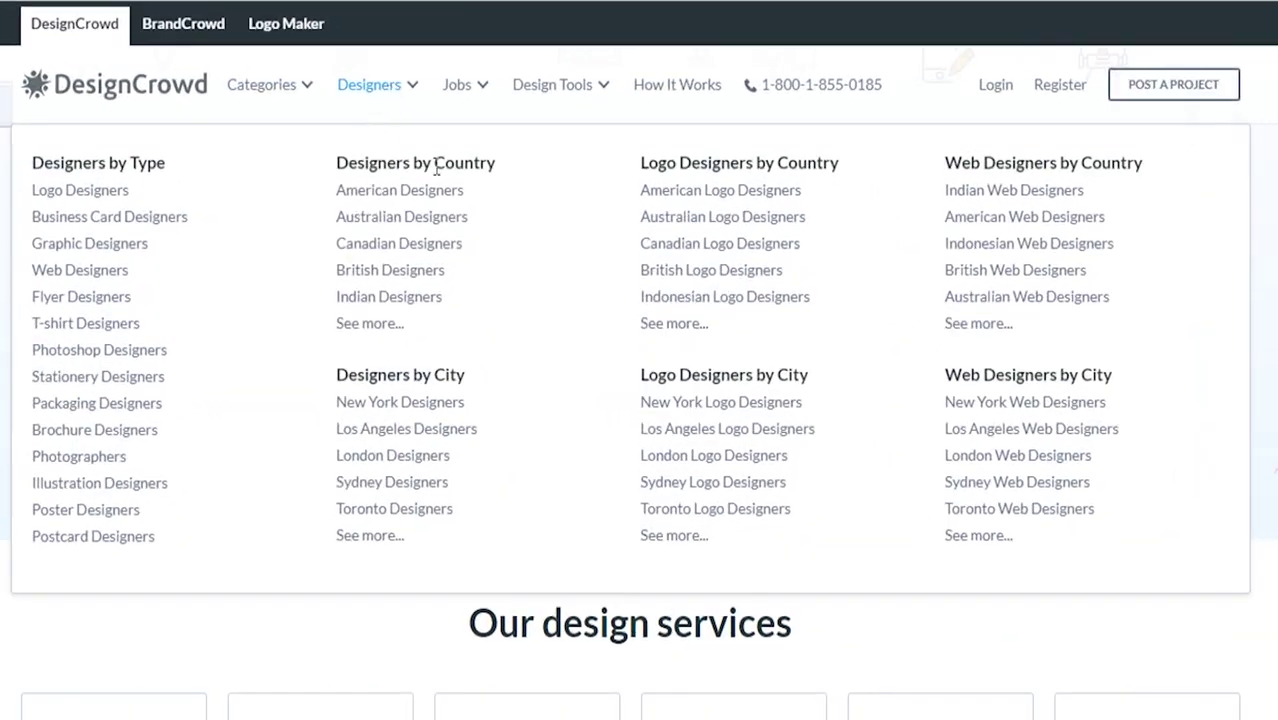
click(368, 324)
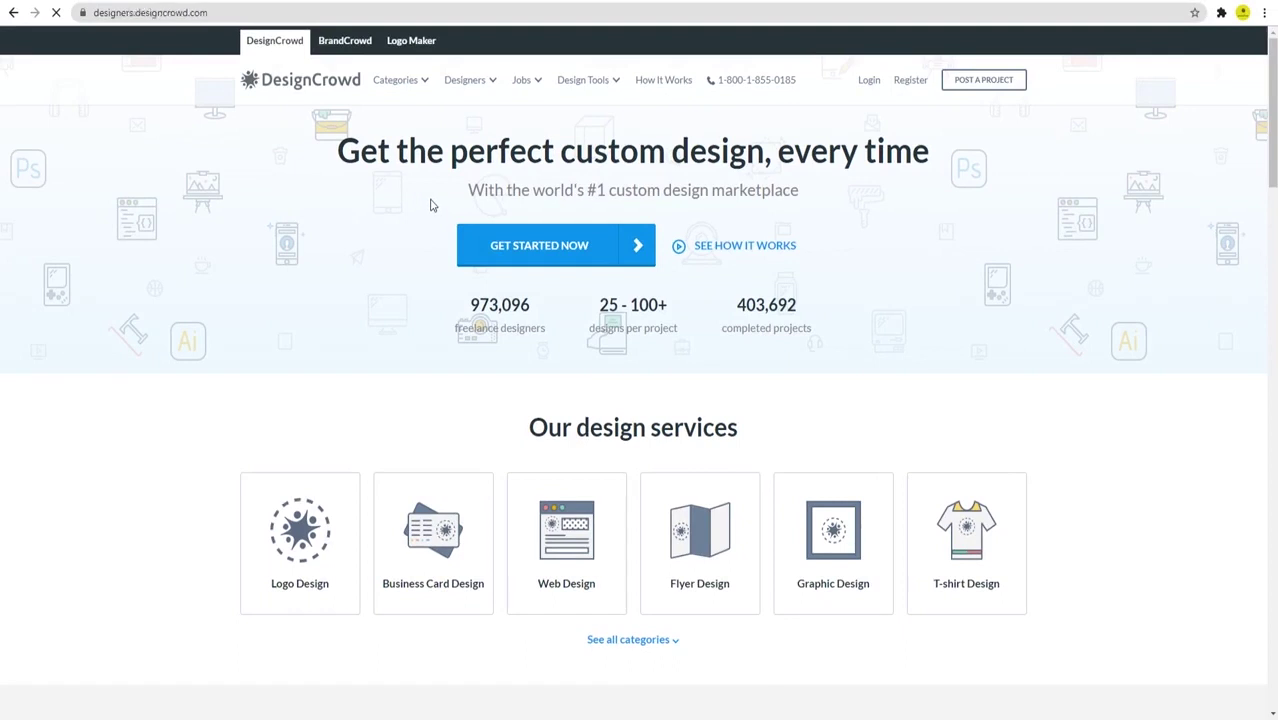
scroll(612, 258, down, 2)
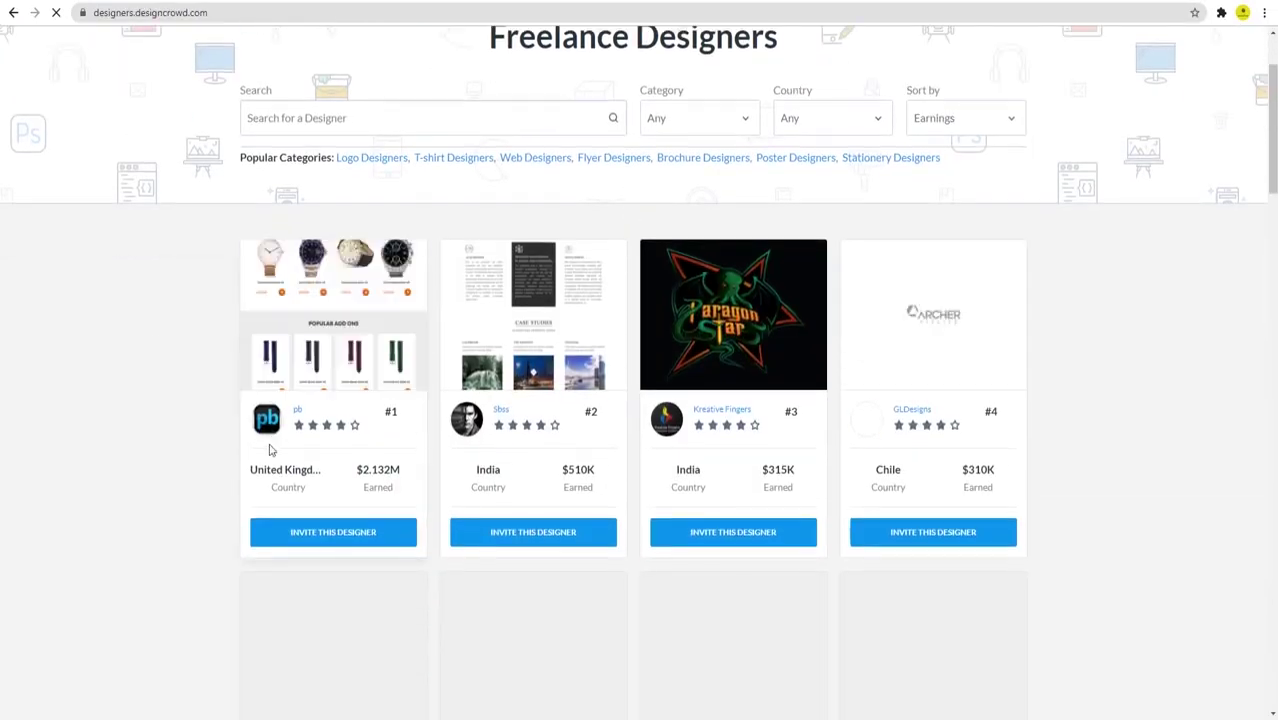
scroll(916, 463, down, 3)
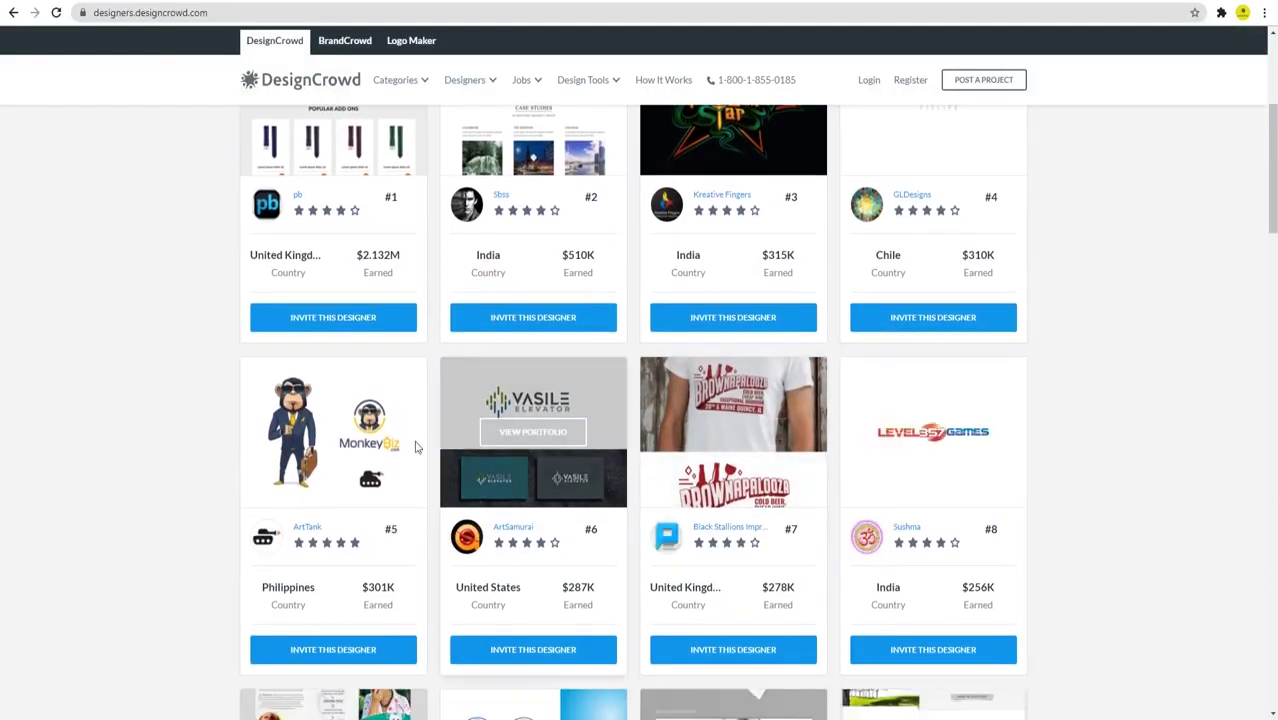
scroll(348, 465, down, 3)
scroll(870, 492, down, 3)
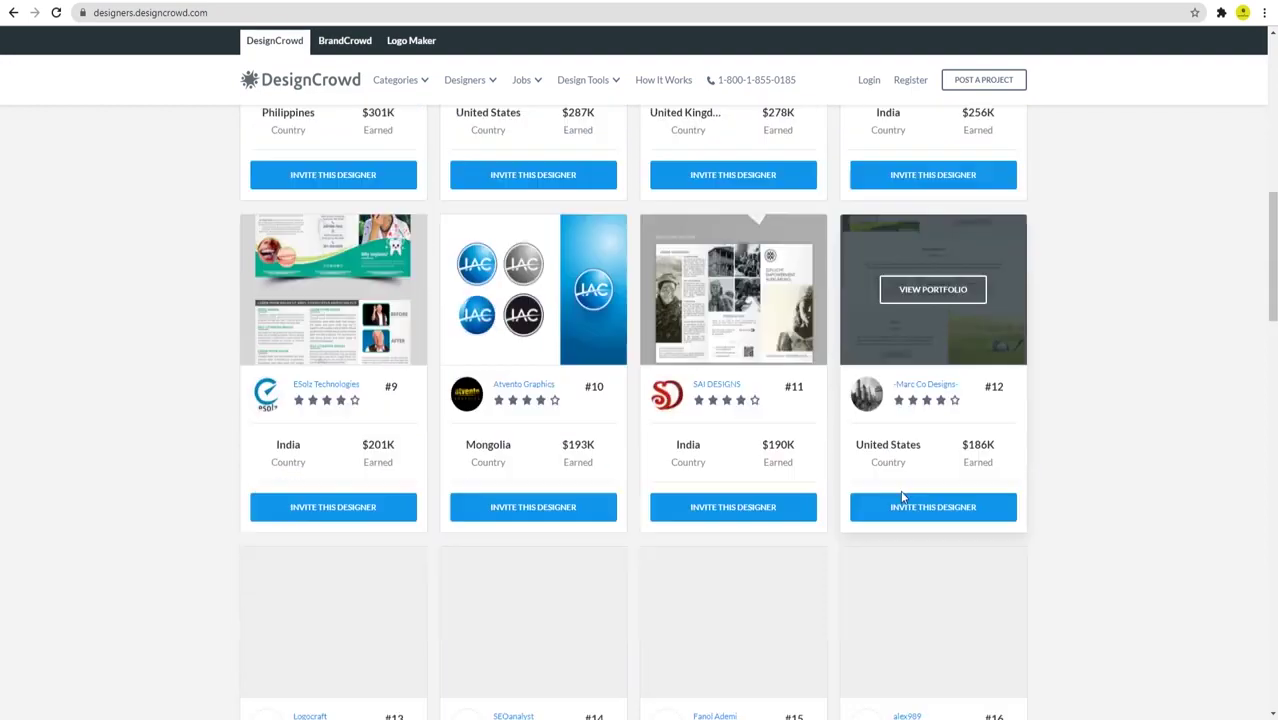
scroll(351, 497, up, 9)
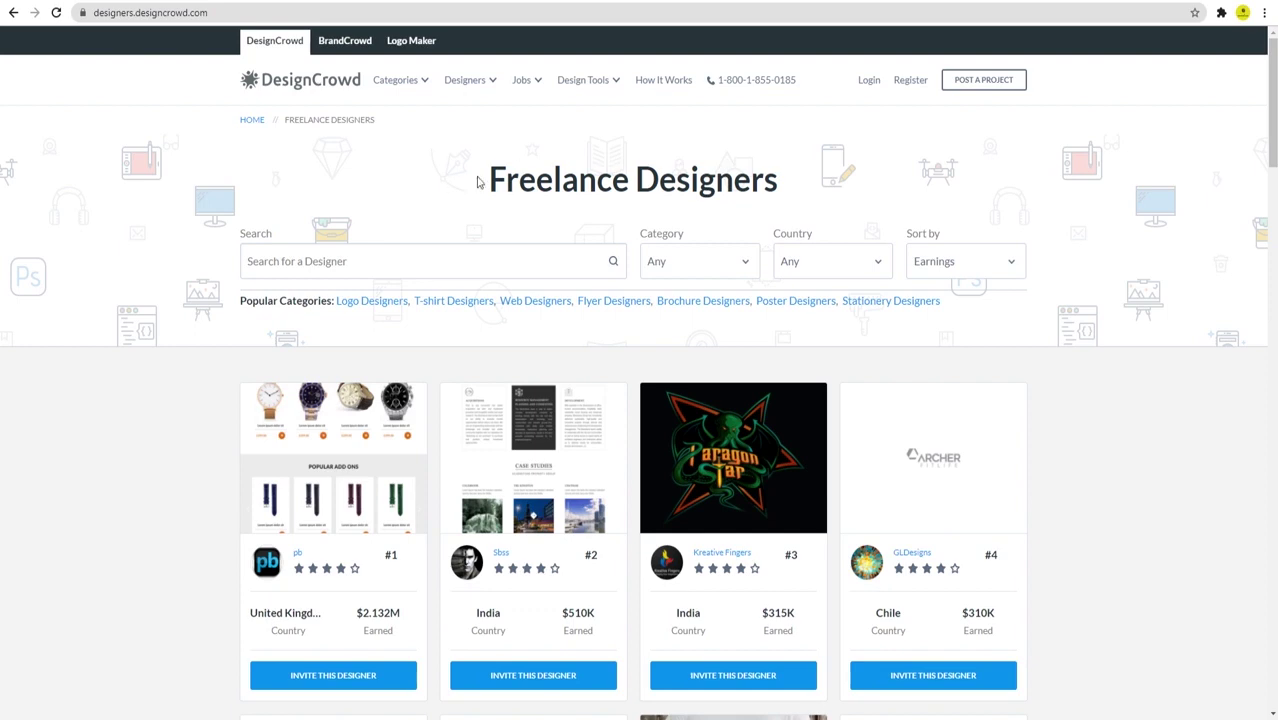
drag(479, 182, 807, 185)
click(663, 123)
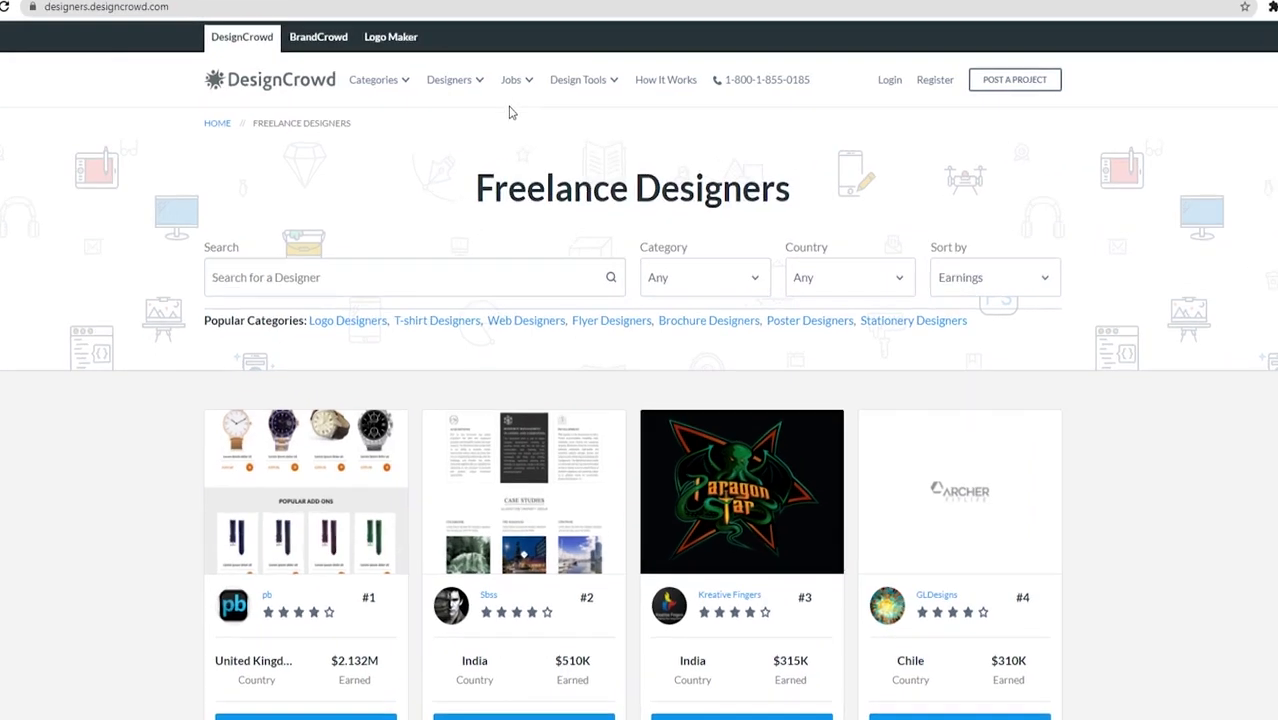
mouse_move(470, 85)
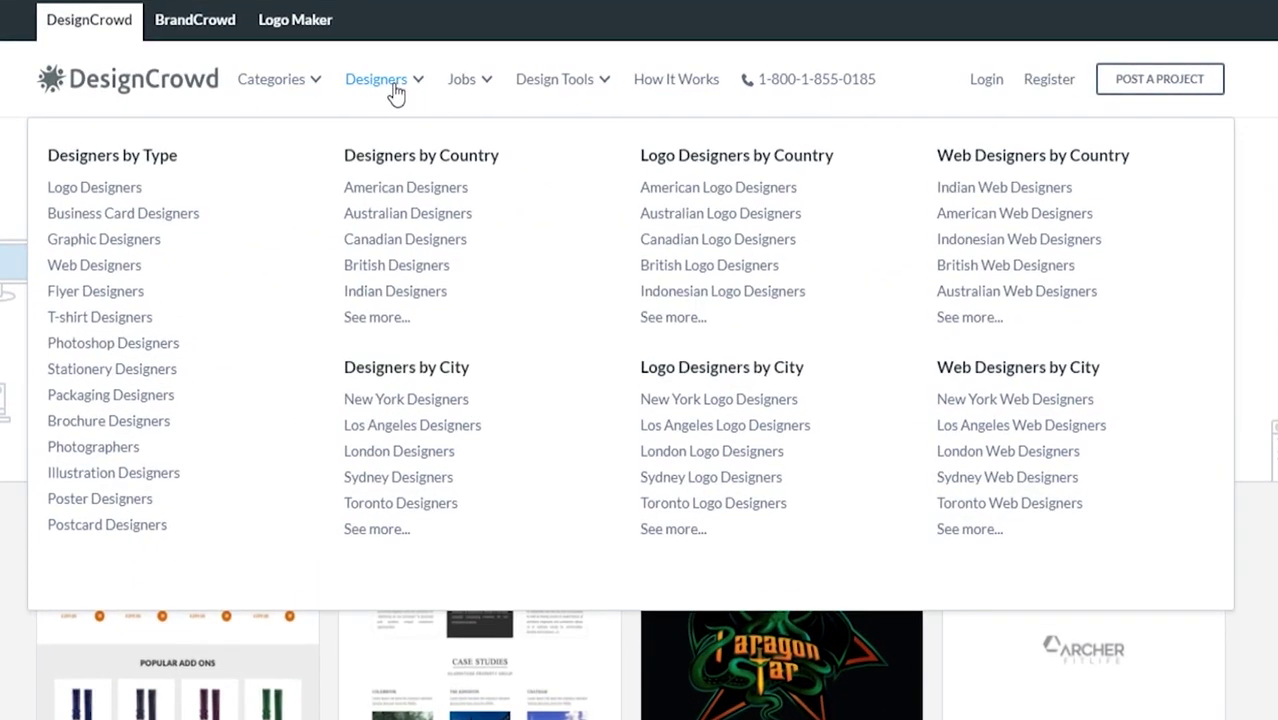
Step: Open the top logo designers list and highlight the first three earnings, including $280K and $263K
click(100, 193)
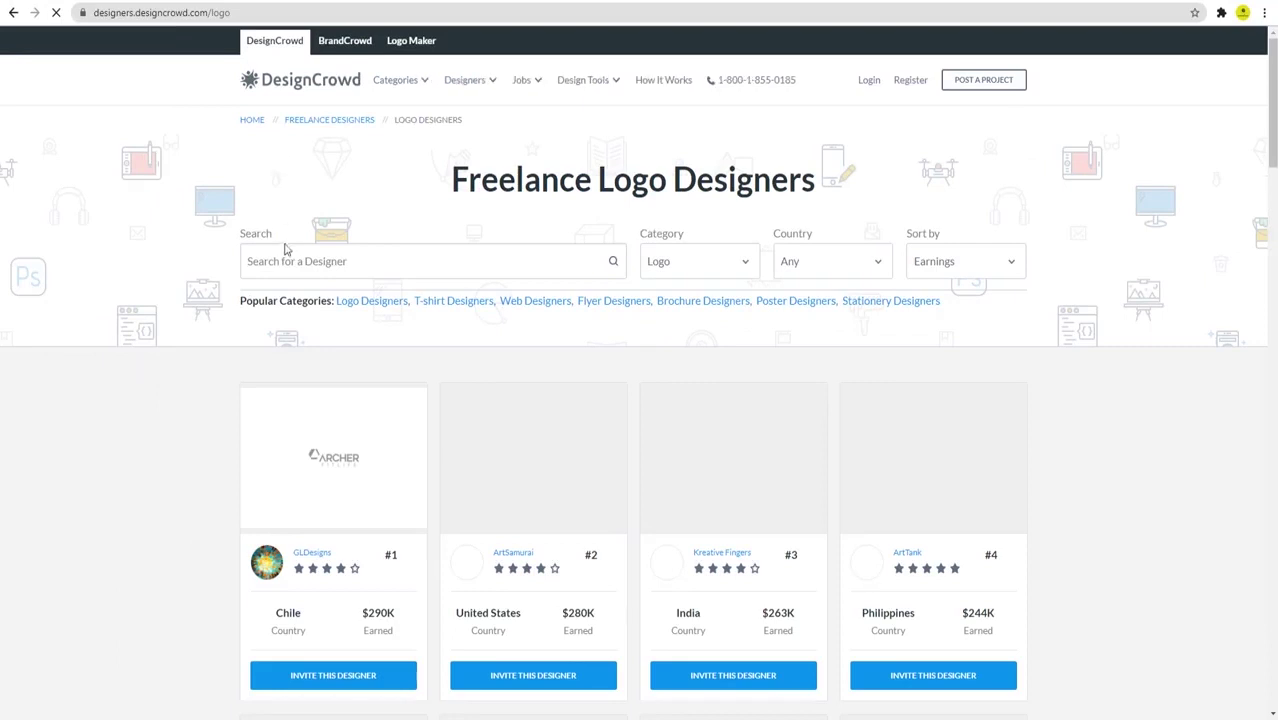
scroll(853, 355, down, 2)
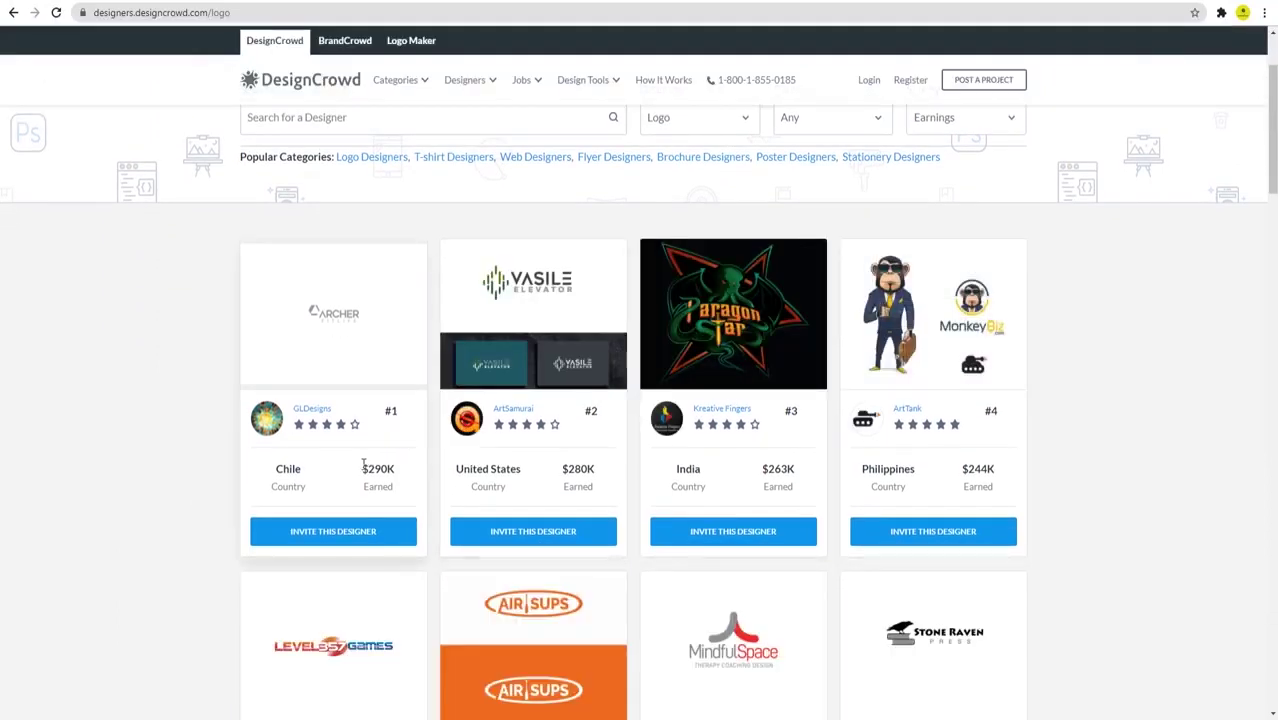
scroll(1142, 334, down, 1)
scroll(1142, 334, down, 2)
drag(360, 254, 395, 254)
drag(559, 254, 596, 255)
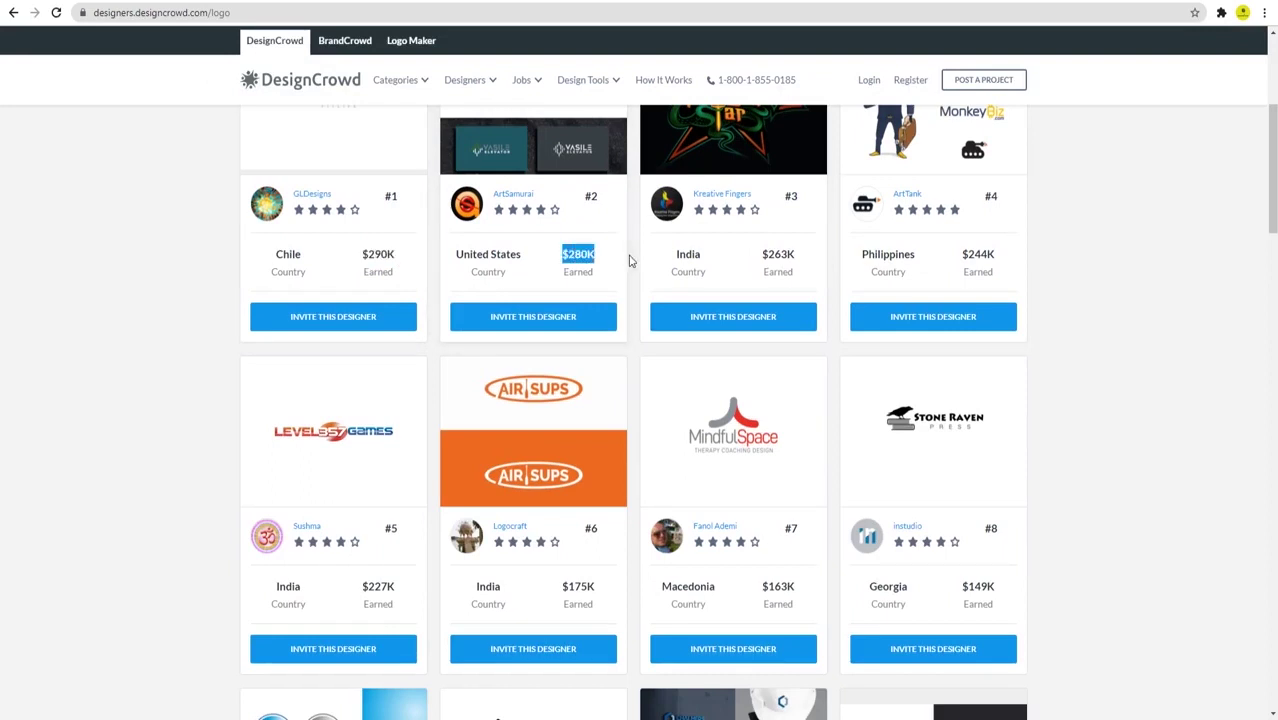
drag(758, 254, 846, 260)
click(1103, 251)
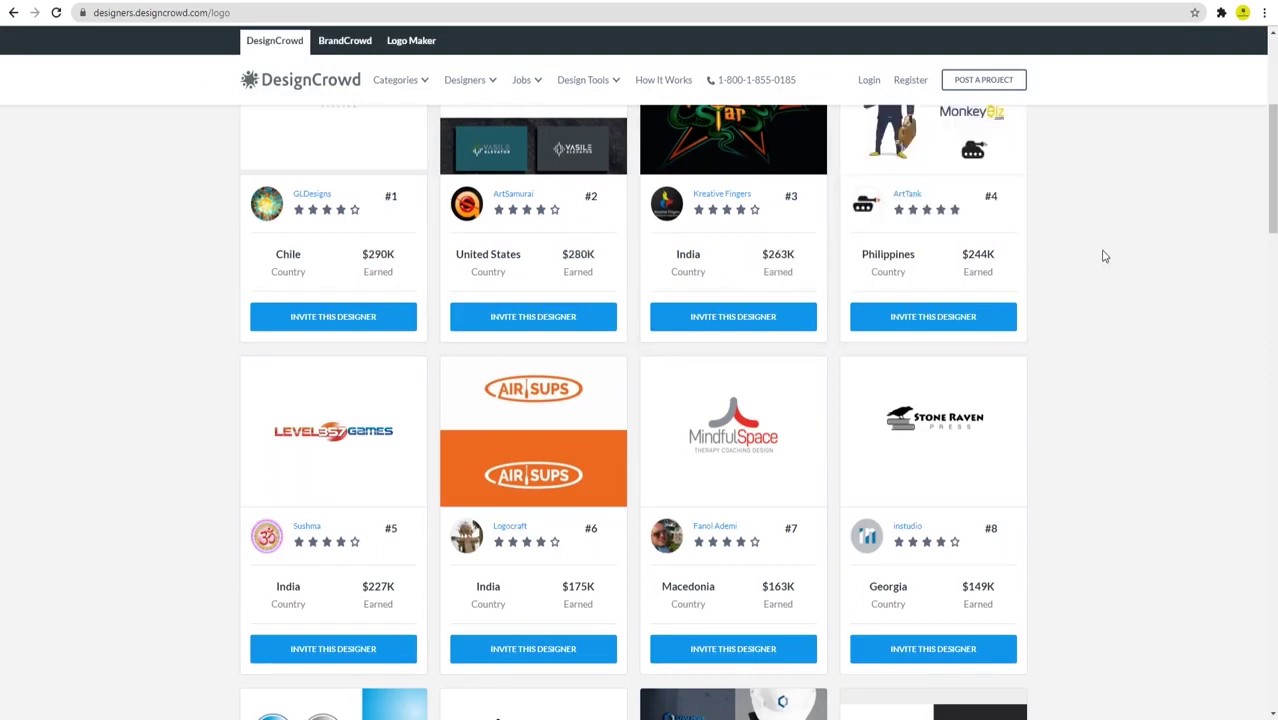
Step: Highlight designers #4–#7 earnings ($244K, $227K, $175K, $163K) and scroll further down
drag(962, 254, 1001, 257)
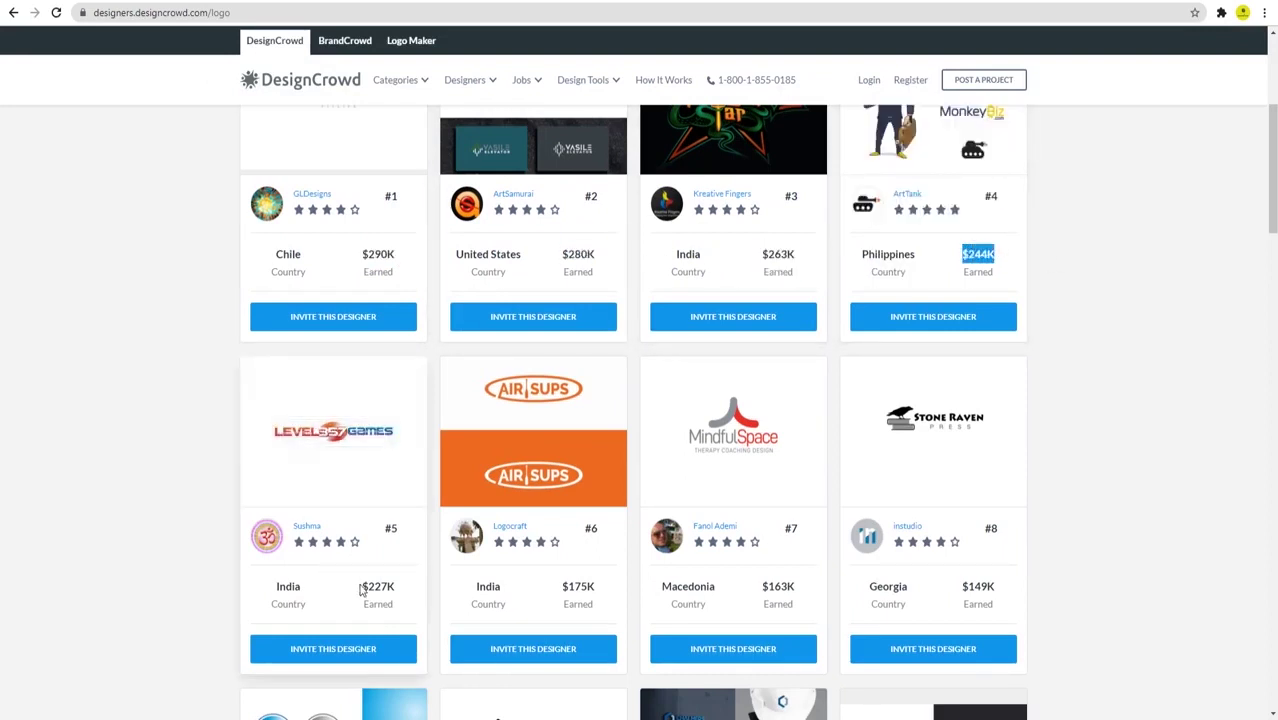
drag(360, 587, 405, 596)
drag(558, 588, 627, 596)
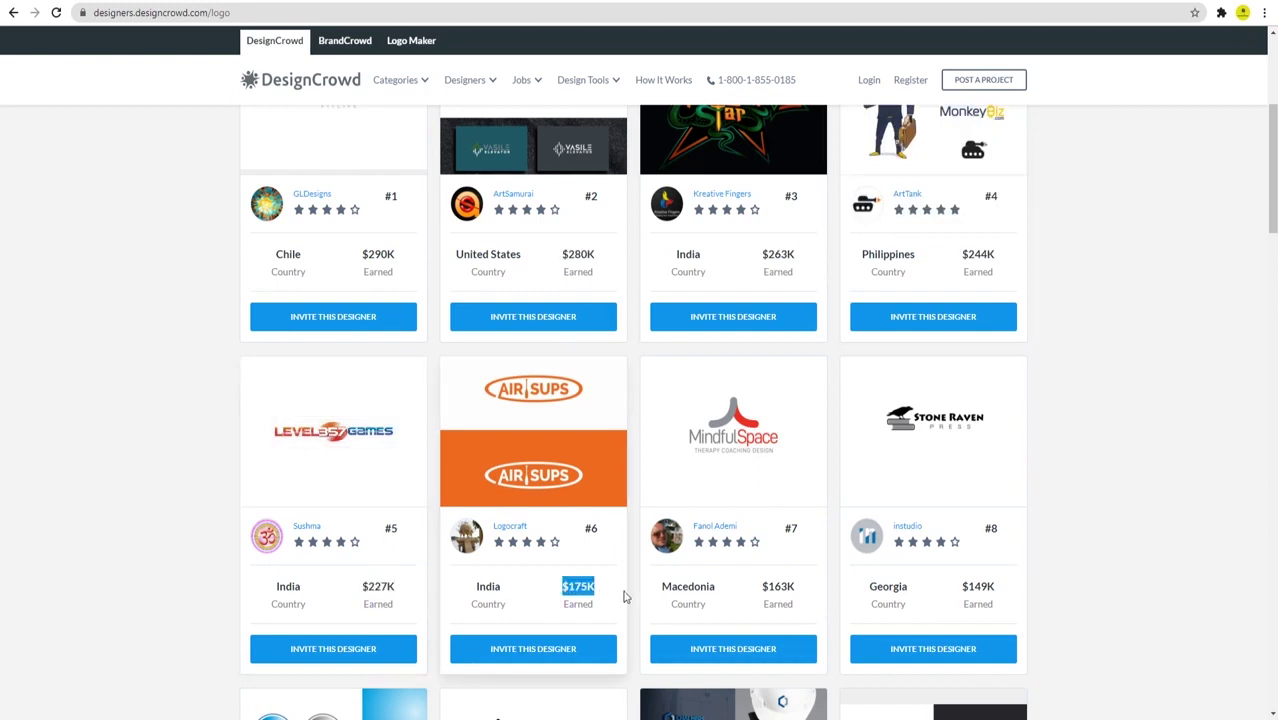
drag(758, 588, 803, 596)
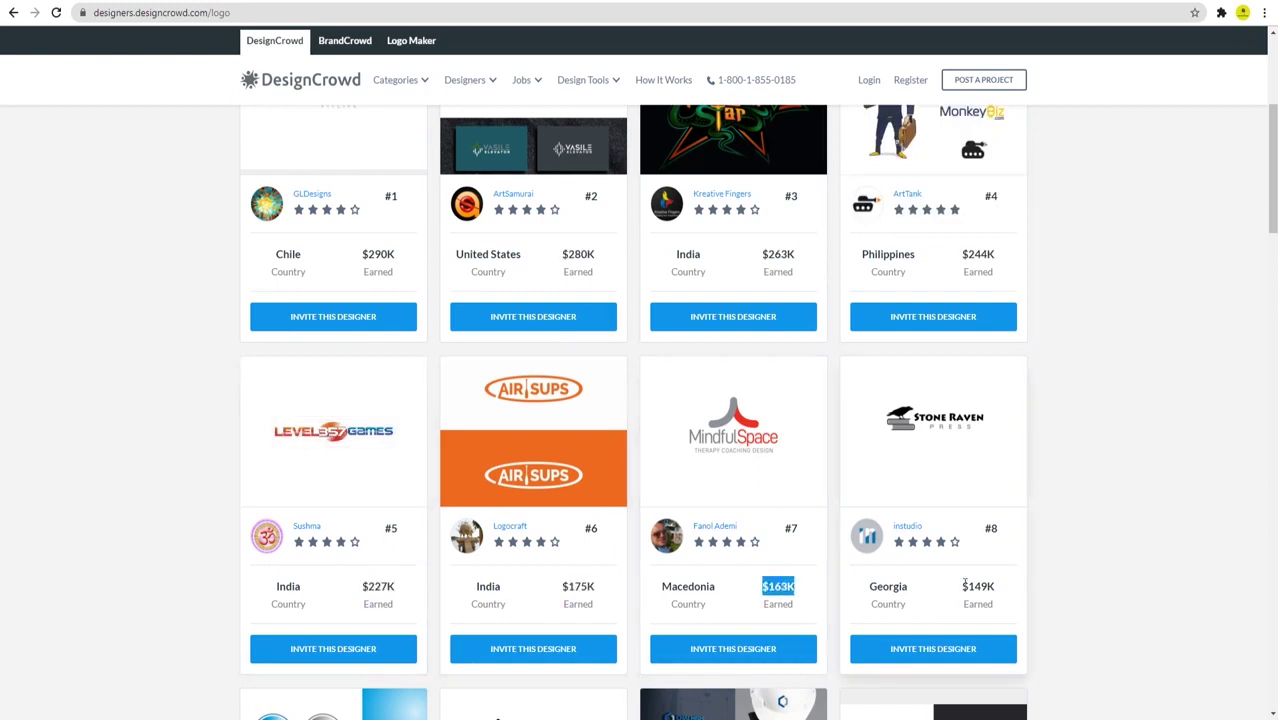
drag(962, 591, 1073, 511)
click(1084, 477)
scroll(1086, 465, down, 4)
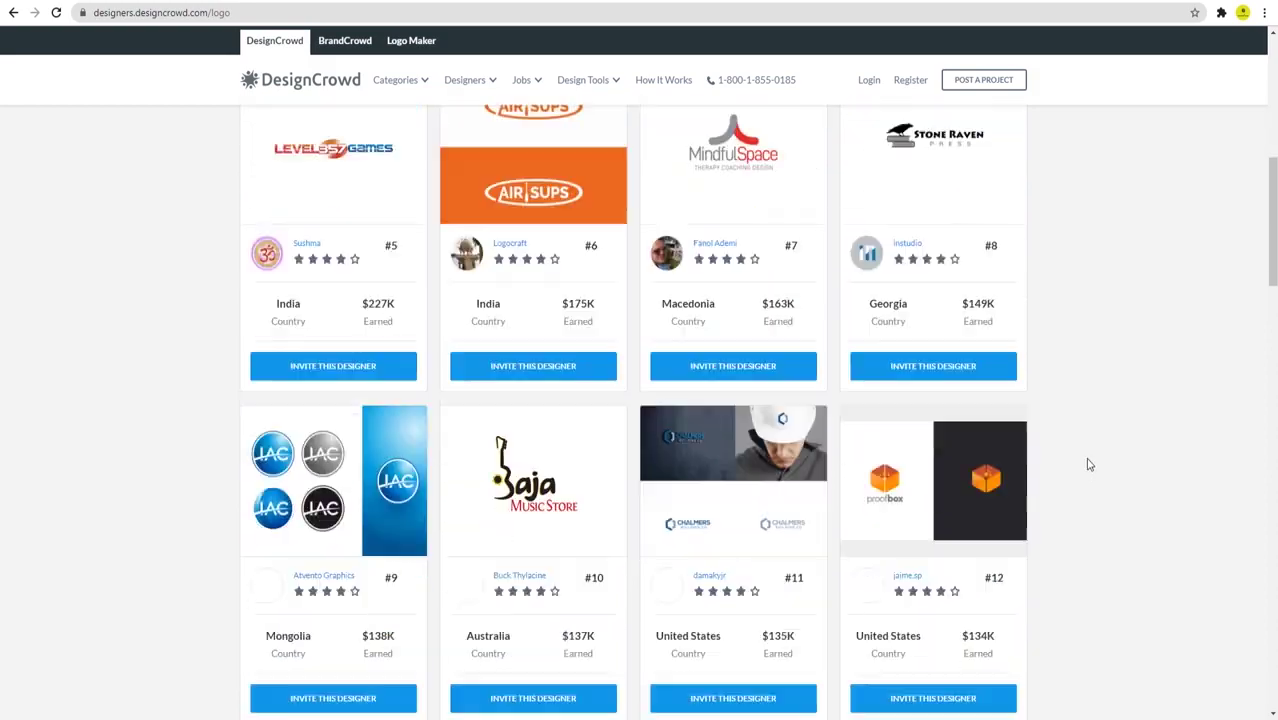
scroll(758, 414, down, 3)
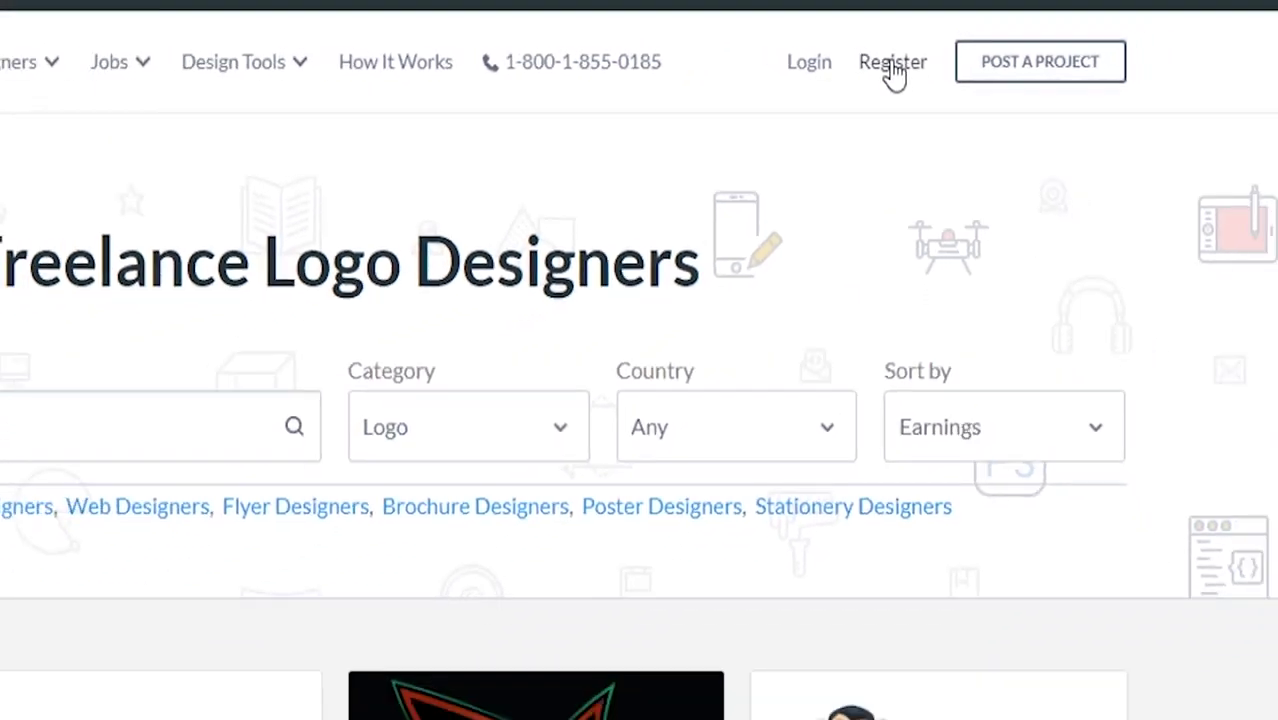
Step: Open the Register form, step through the name, email and password fields, and choose I'M A DESIGNER
click(890, 60)
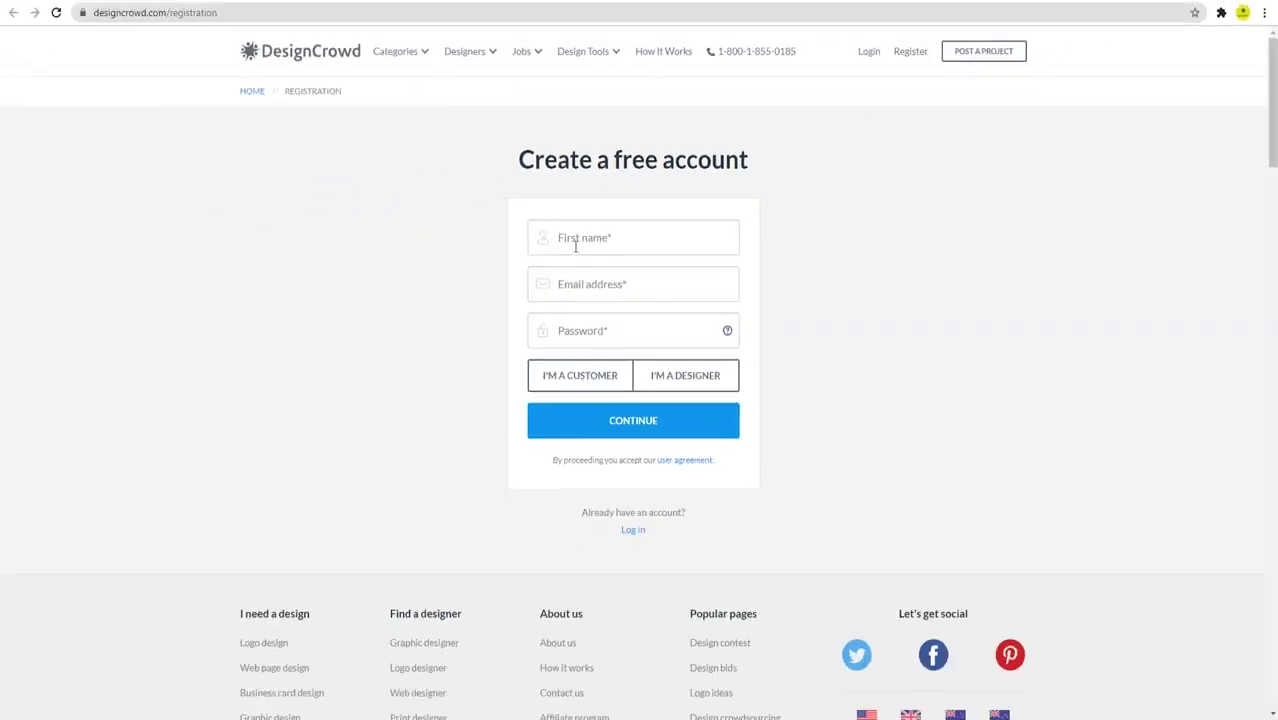
click(596, 238)
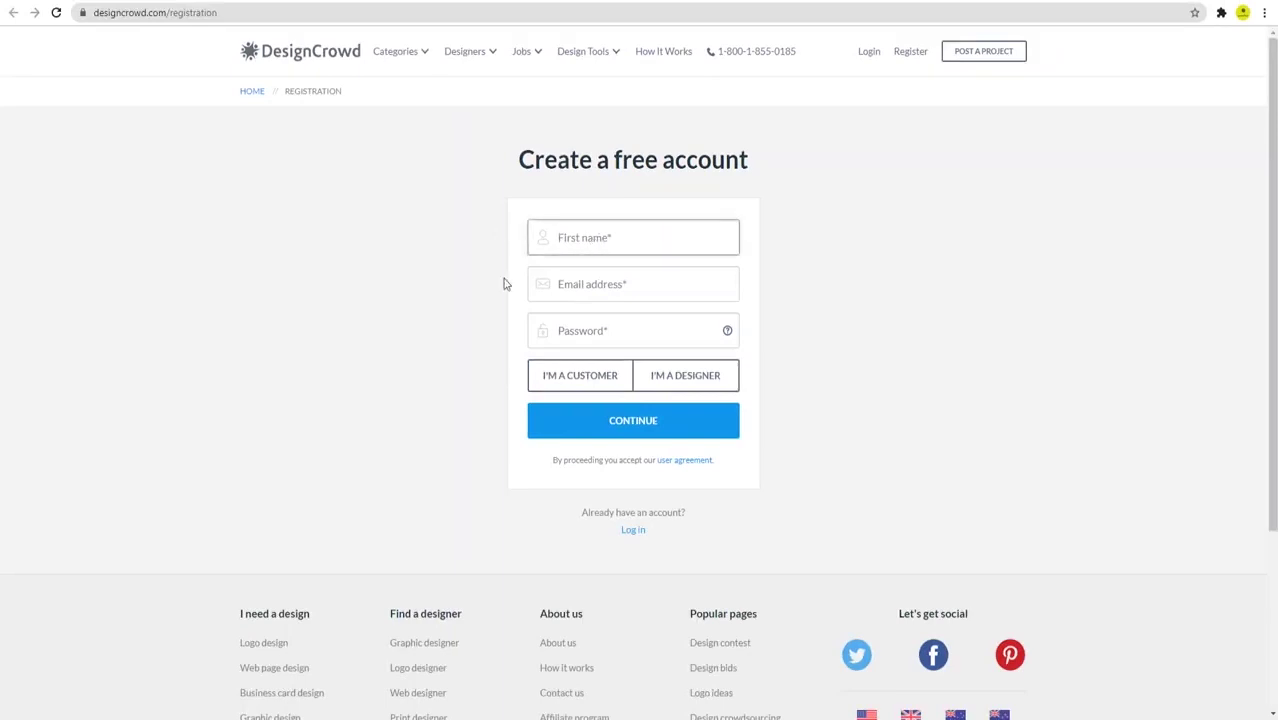
click(562, 284)
key(Tab)
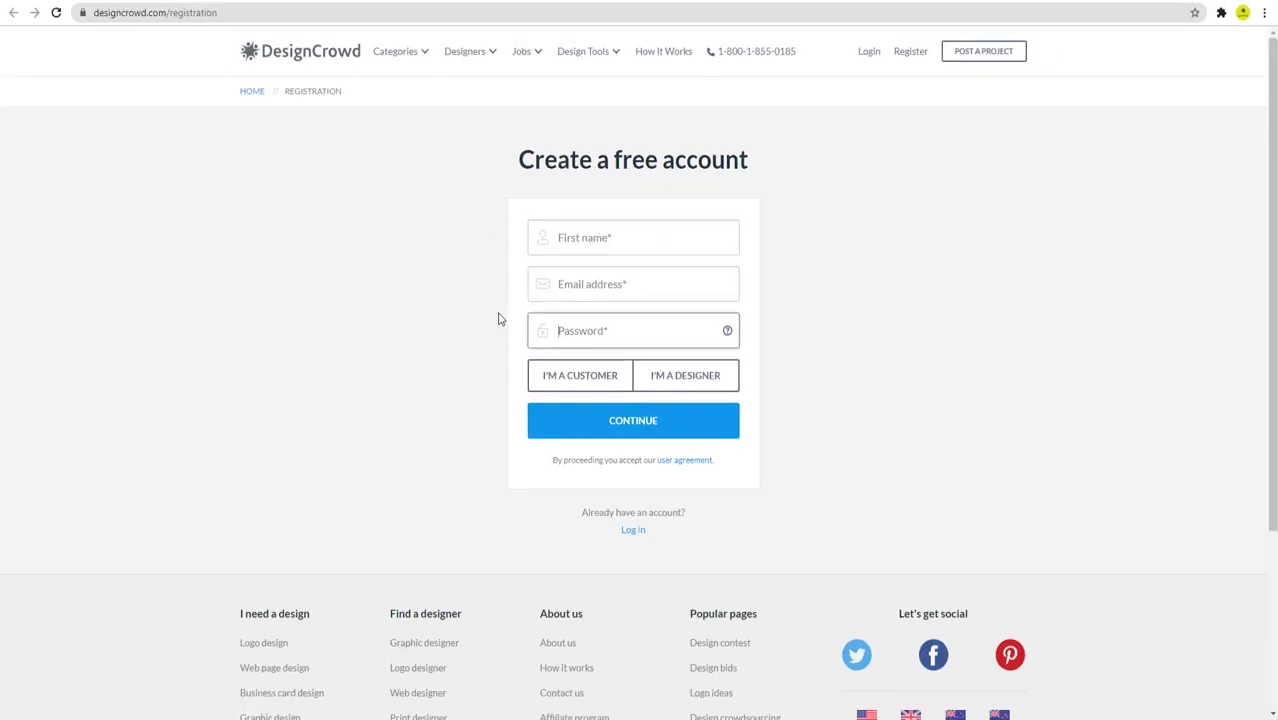
click(479, 370)
click(716, 381)
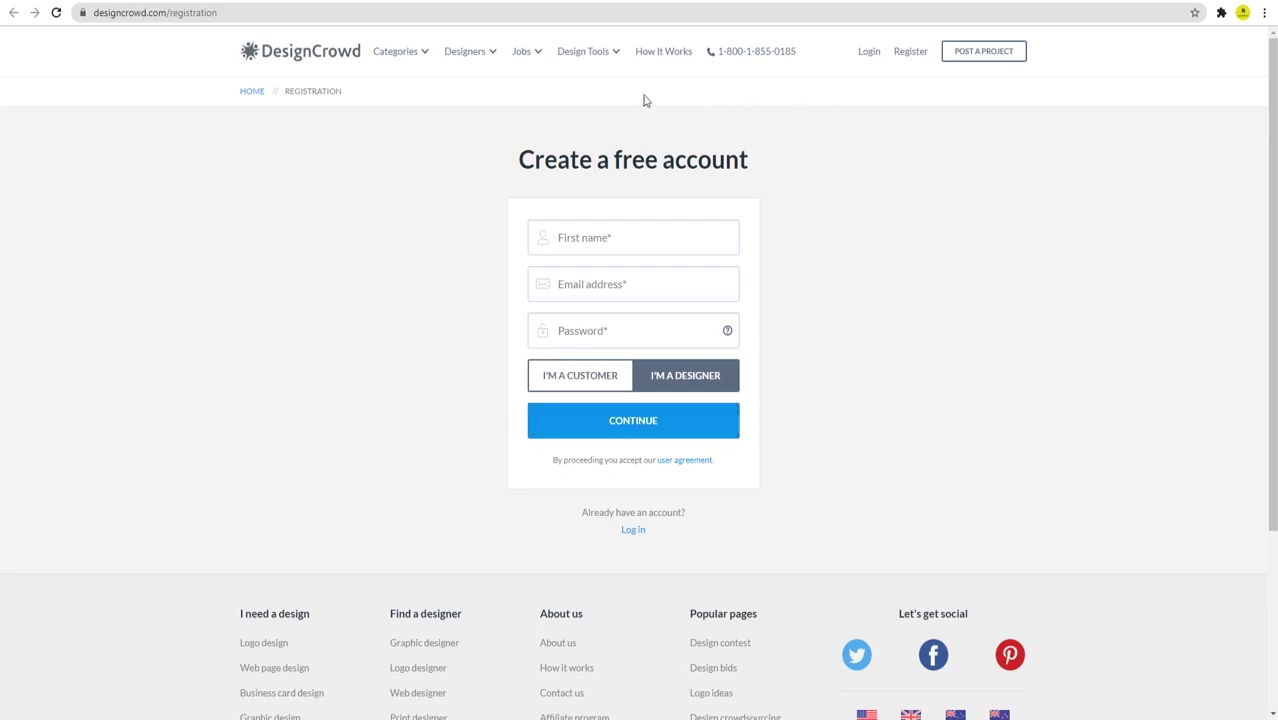
mouse_move(522, 52)
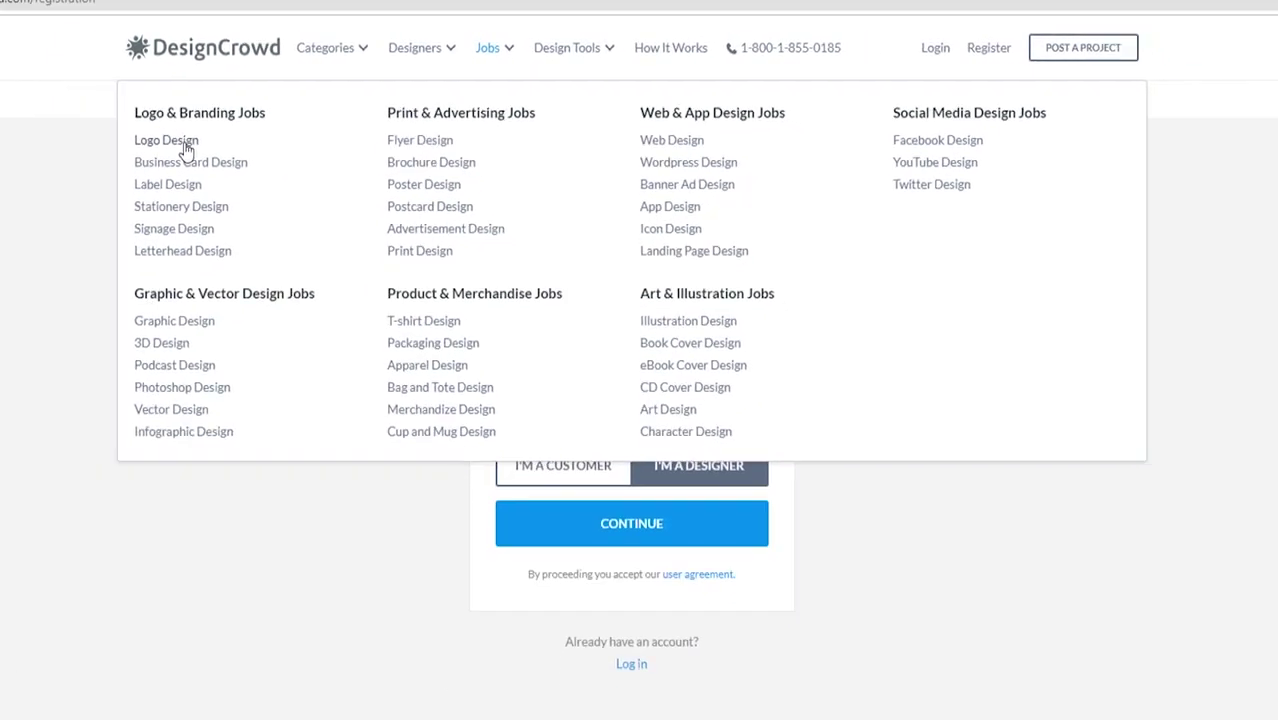
Step: Open Freelance Logo Design Jobs, highlight the 238-job count, and autoscroll through the listings
click(88, 158)
drag(835, 197, 426, 189)
drag(508, 398, 771, 401)
click(1202, 385)
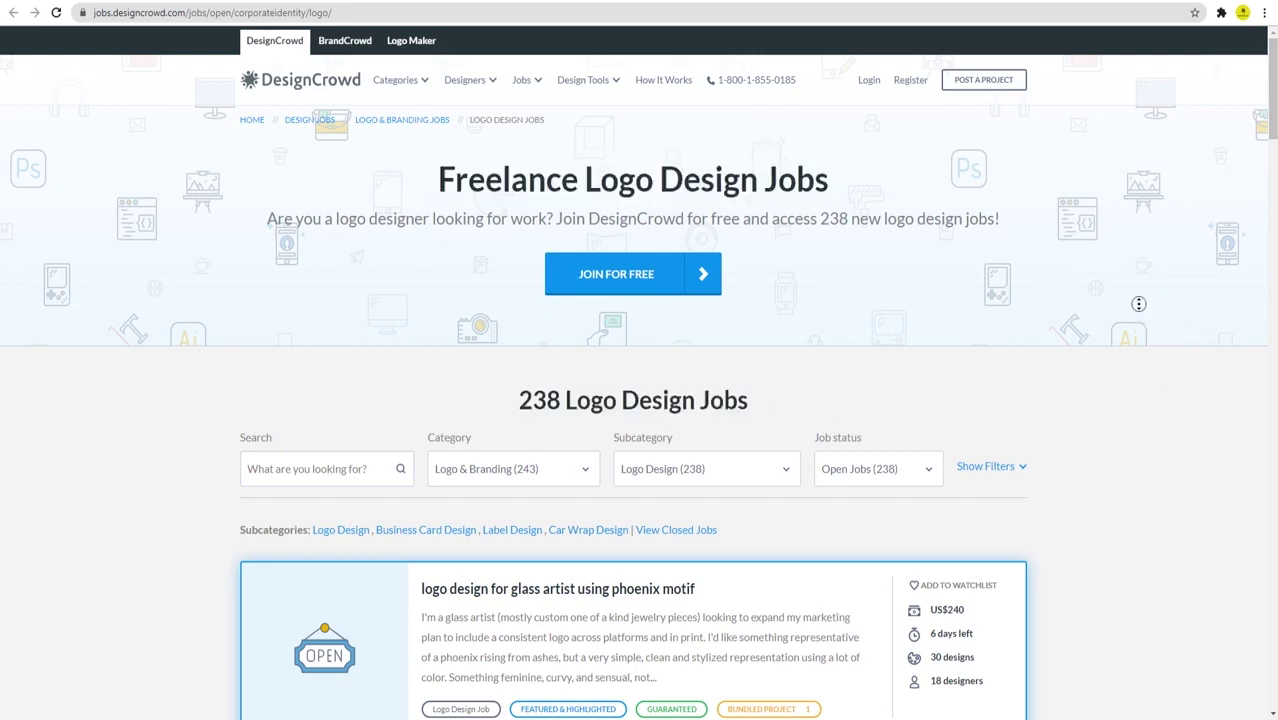
scroll(1138, 303, down, 1)
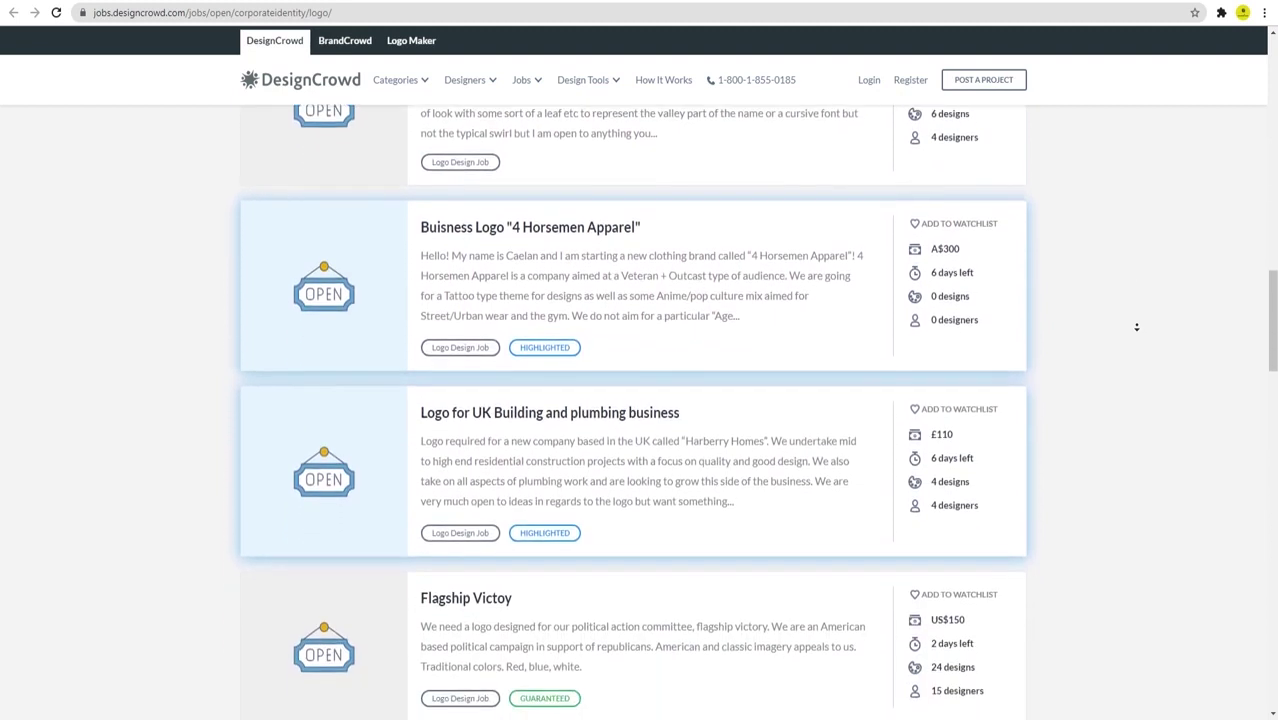
click(1138, 329)
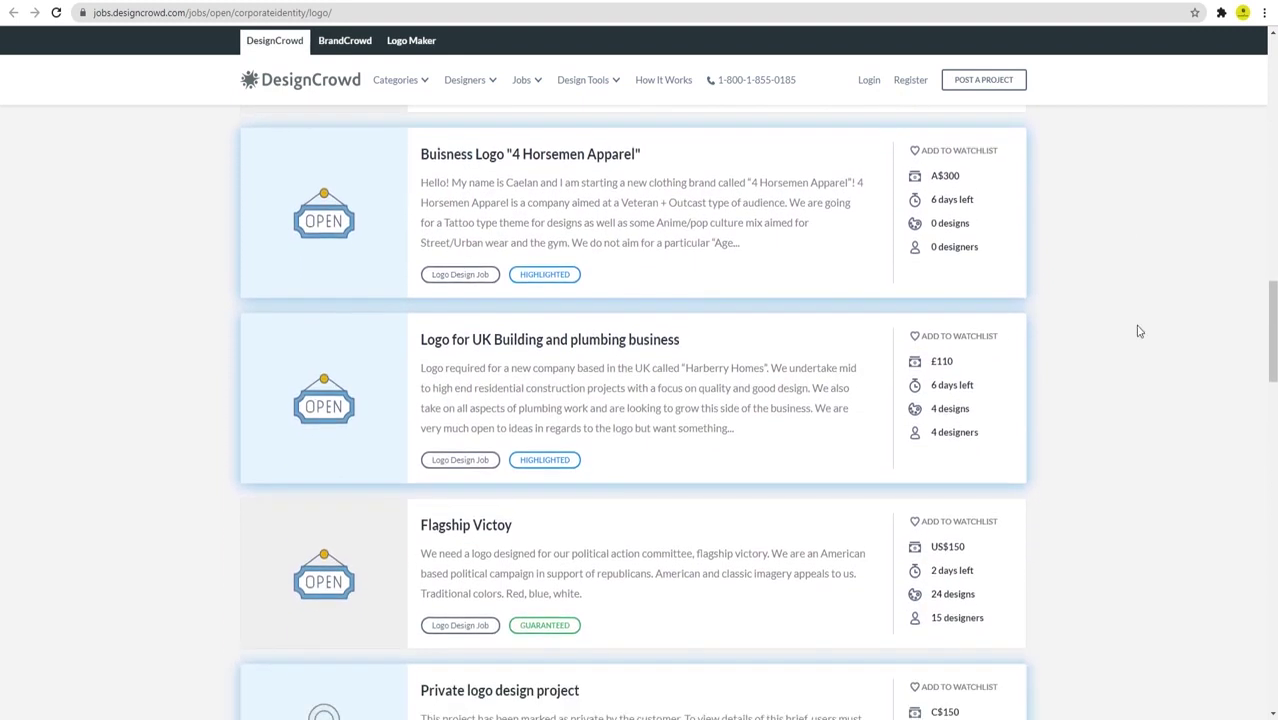
Step: Switch to the next browser tab, landing on SEOClerks' SEO service listings page
key(ctrl+Tab)
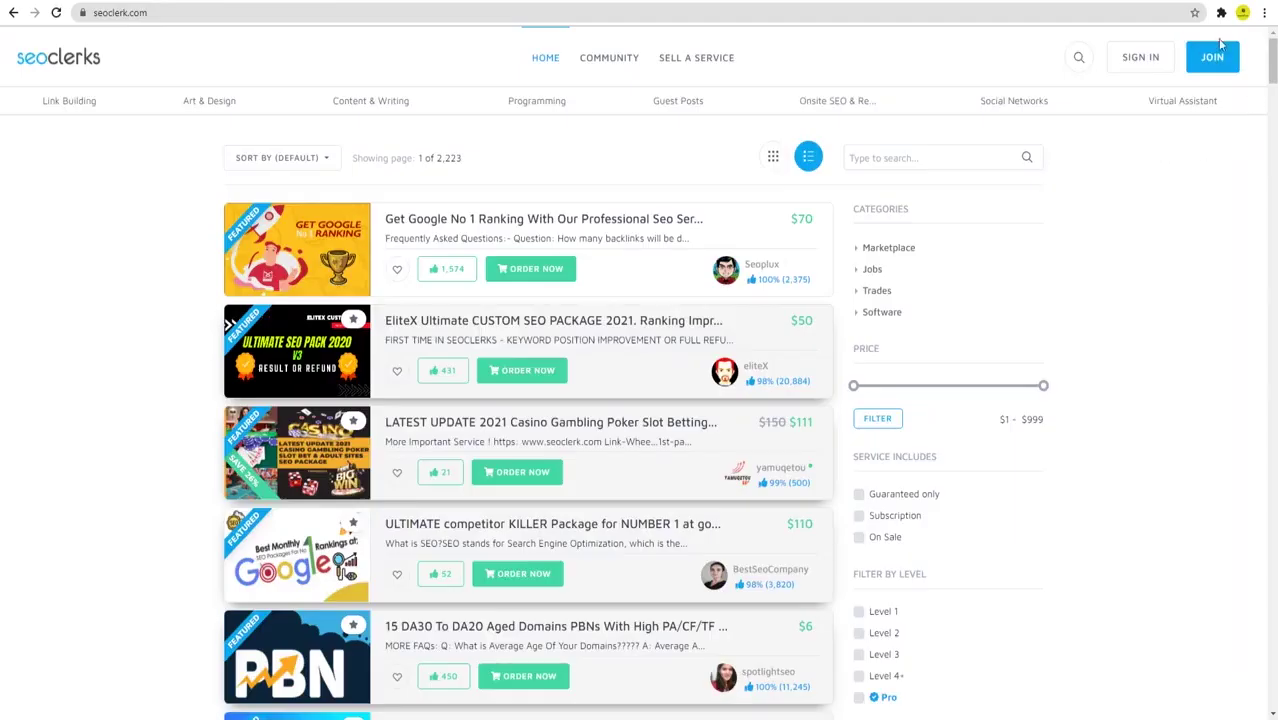
click(1209, 64)
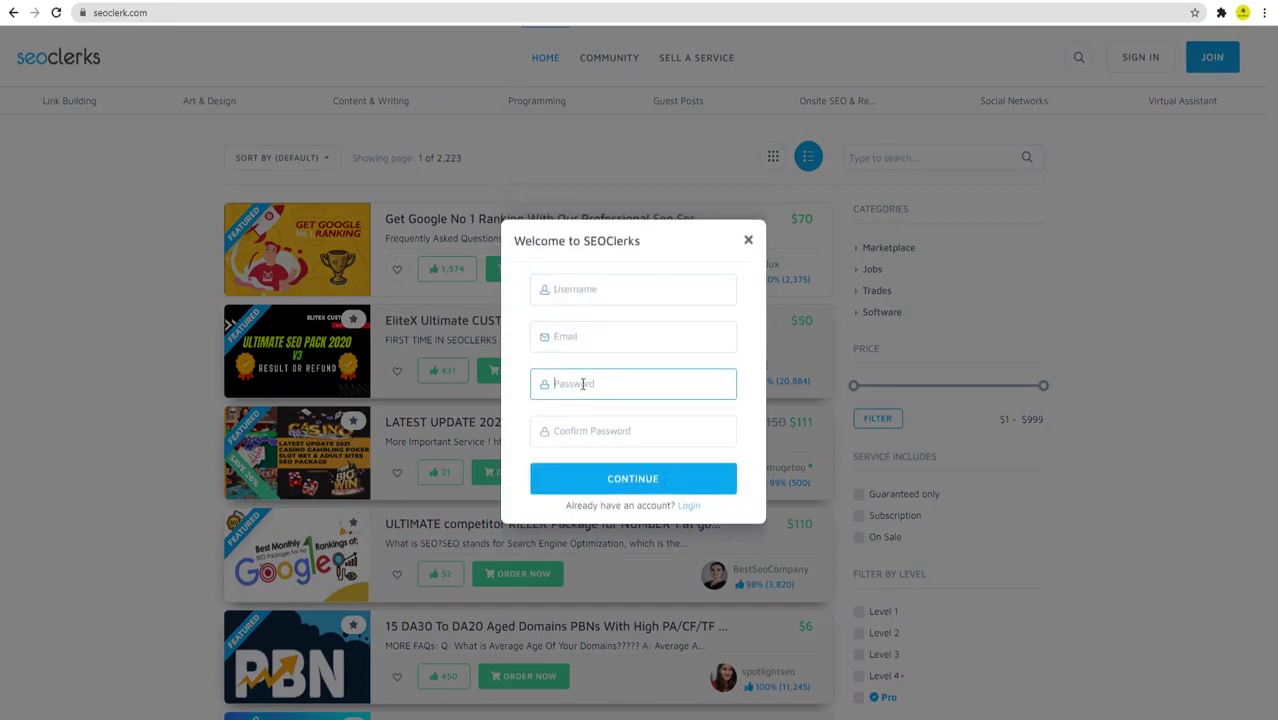
click(749, 241)
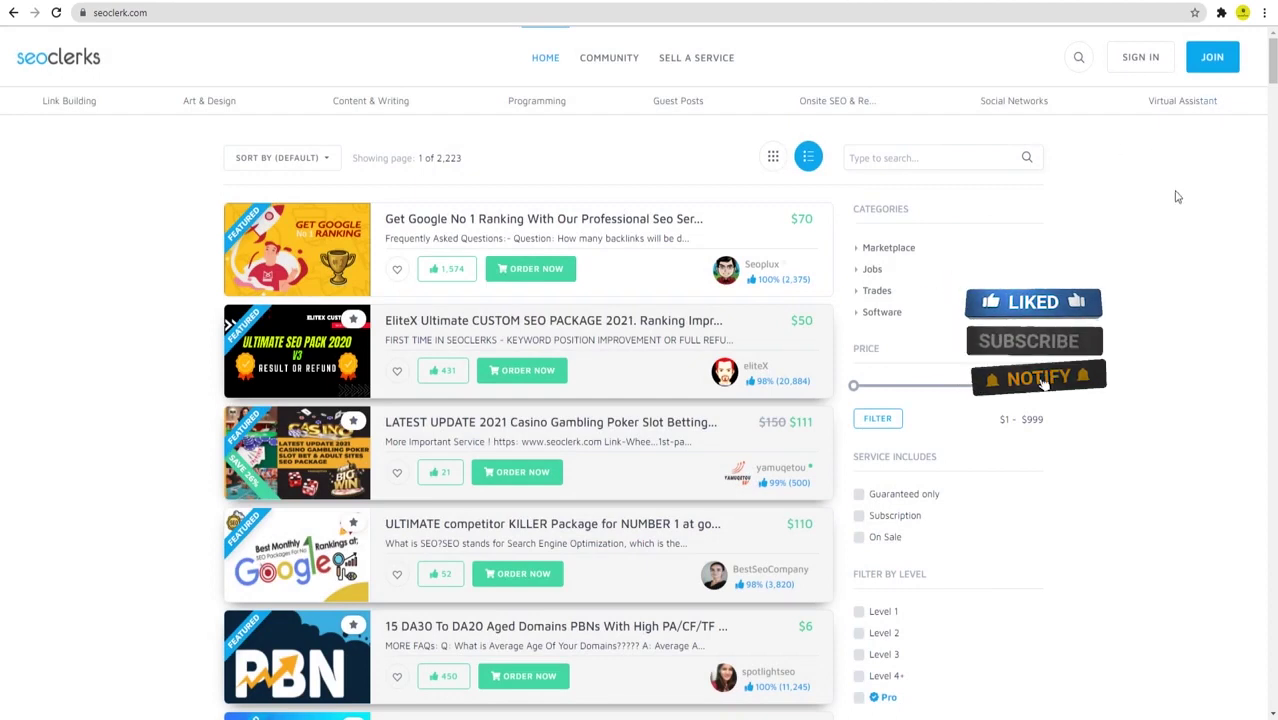
scroll(1175, 204, down, 1)
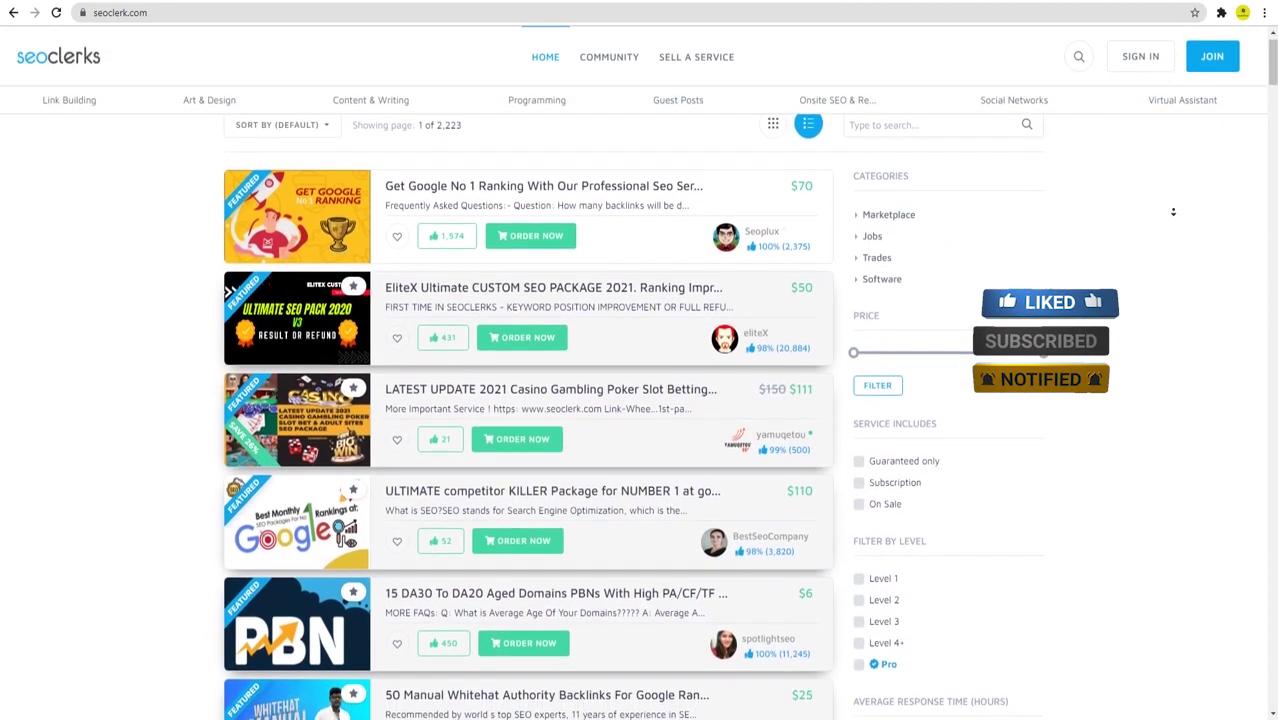